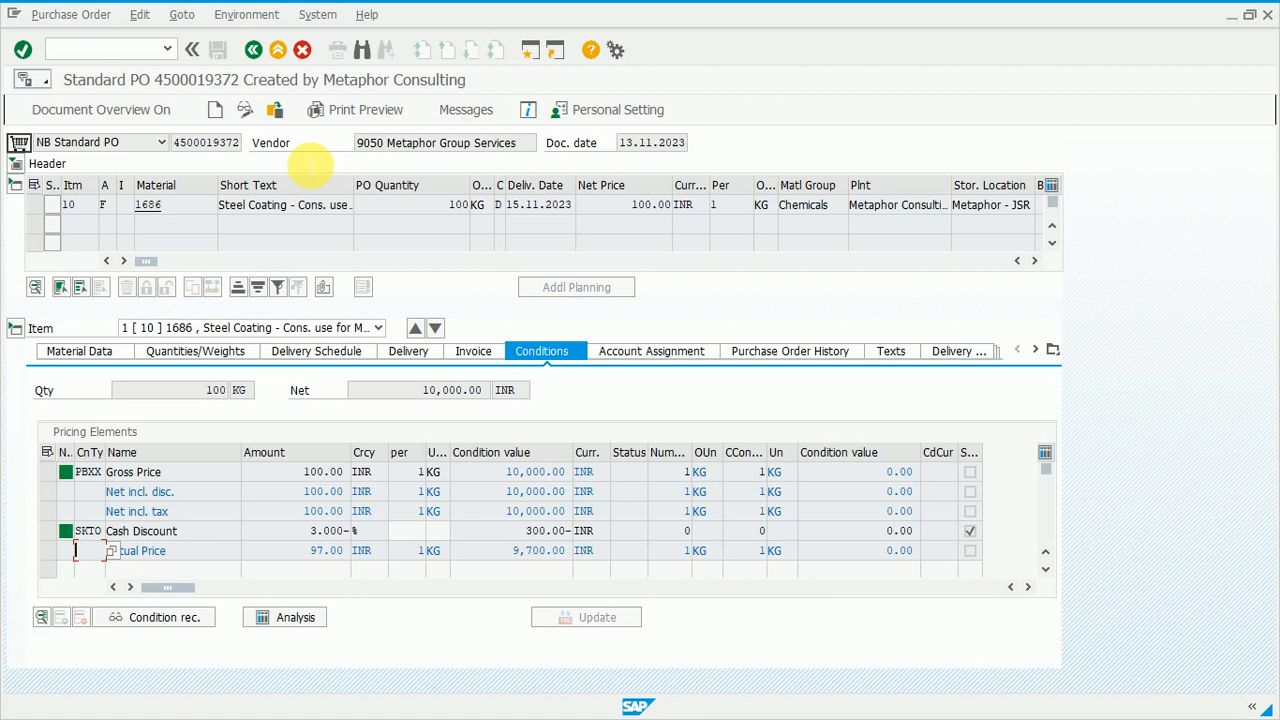
Switch back to SAP and open the purchase order display transaction ME23N
key(F3)
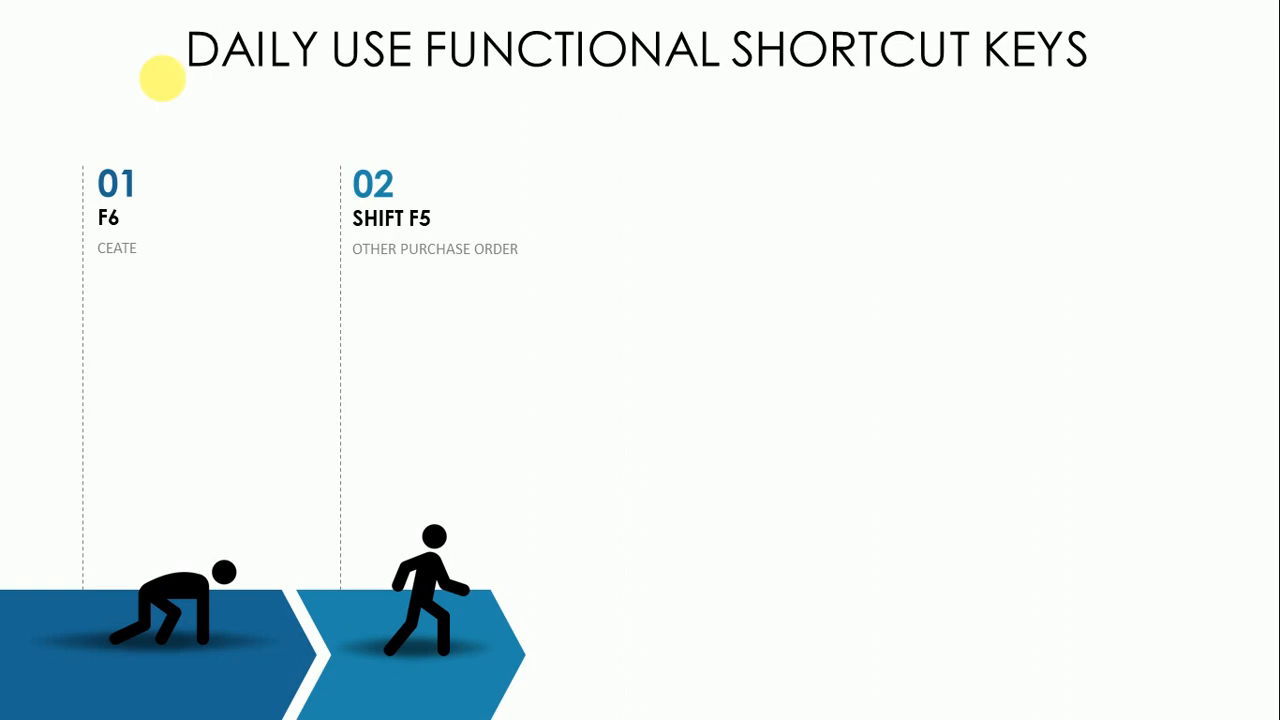
key(alt+Tab)
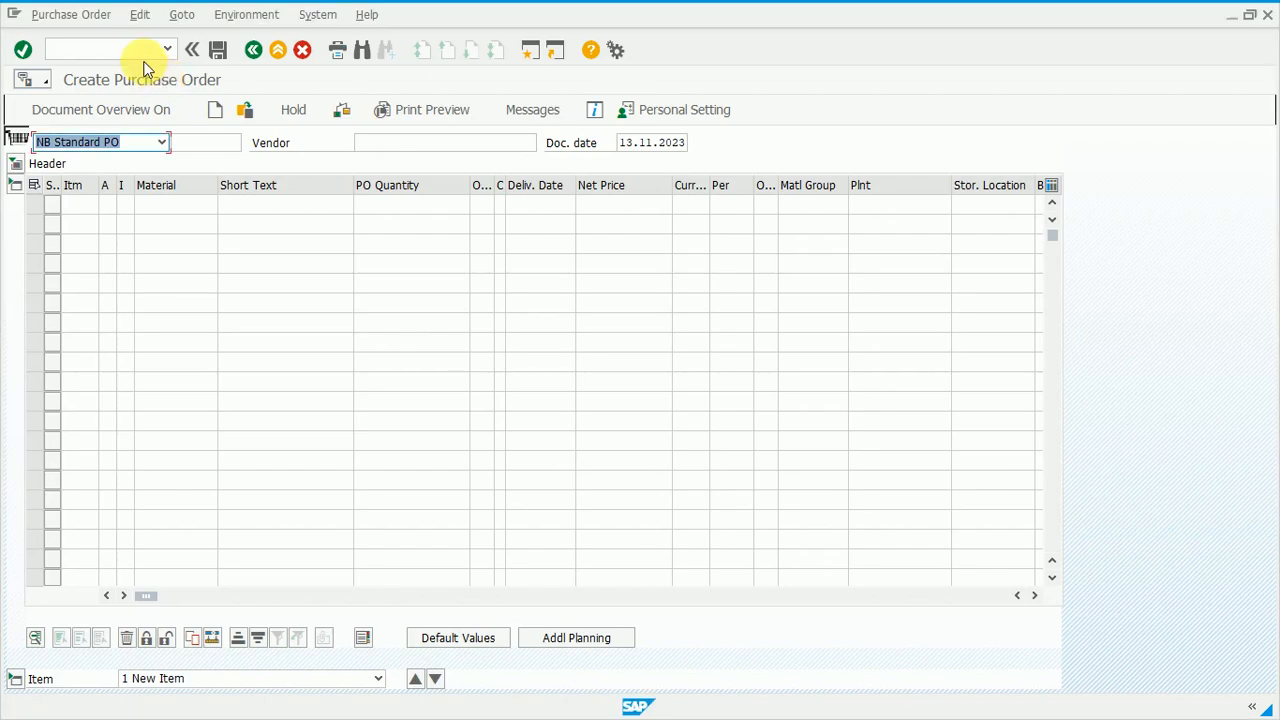
click(115, 50)
text(/NME23)
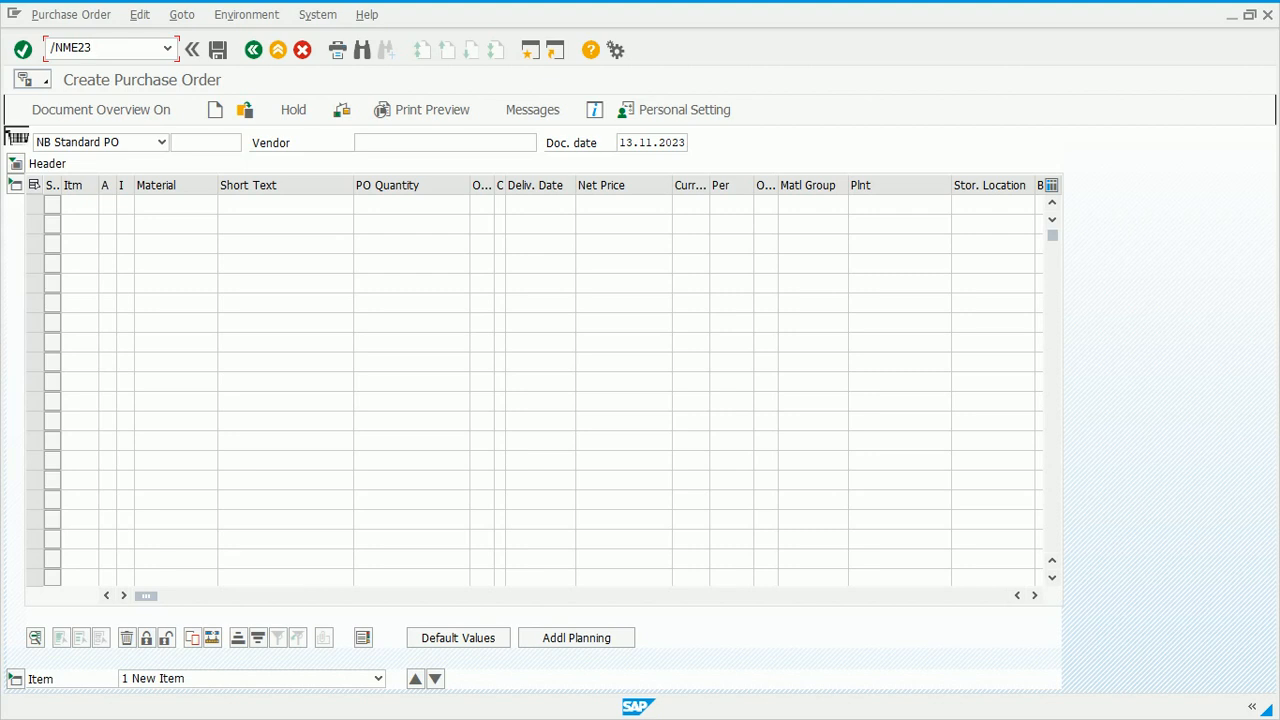
key(BackSpace)
key(BackSpace)
key(BackSpace)
text(E23N)
key(Return)
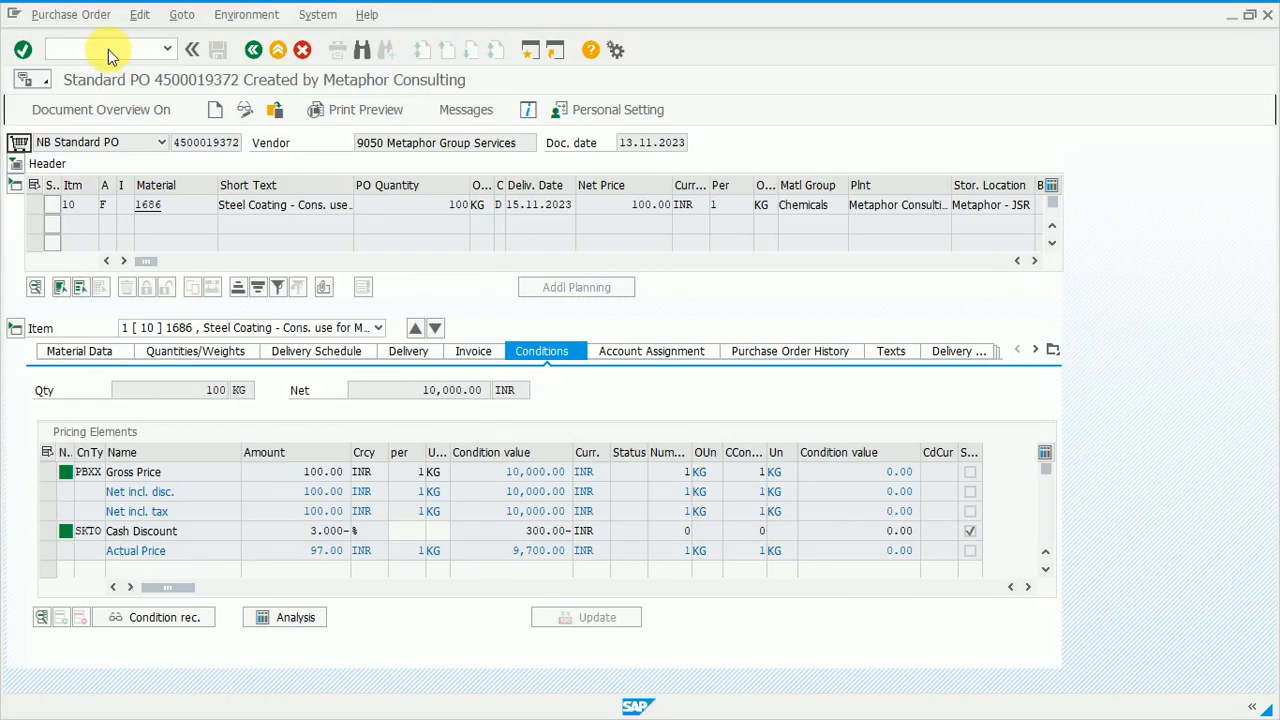
Display another purchase order by entering the document number that ends in 1
key(shift+F5)
key(Return)
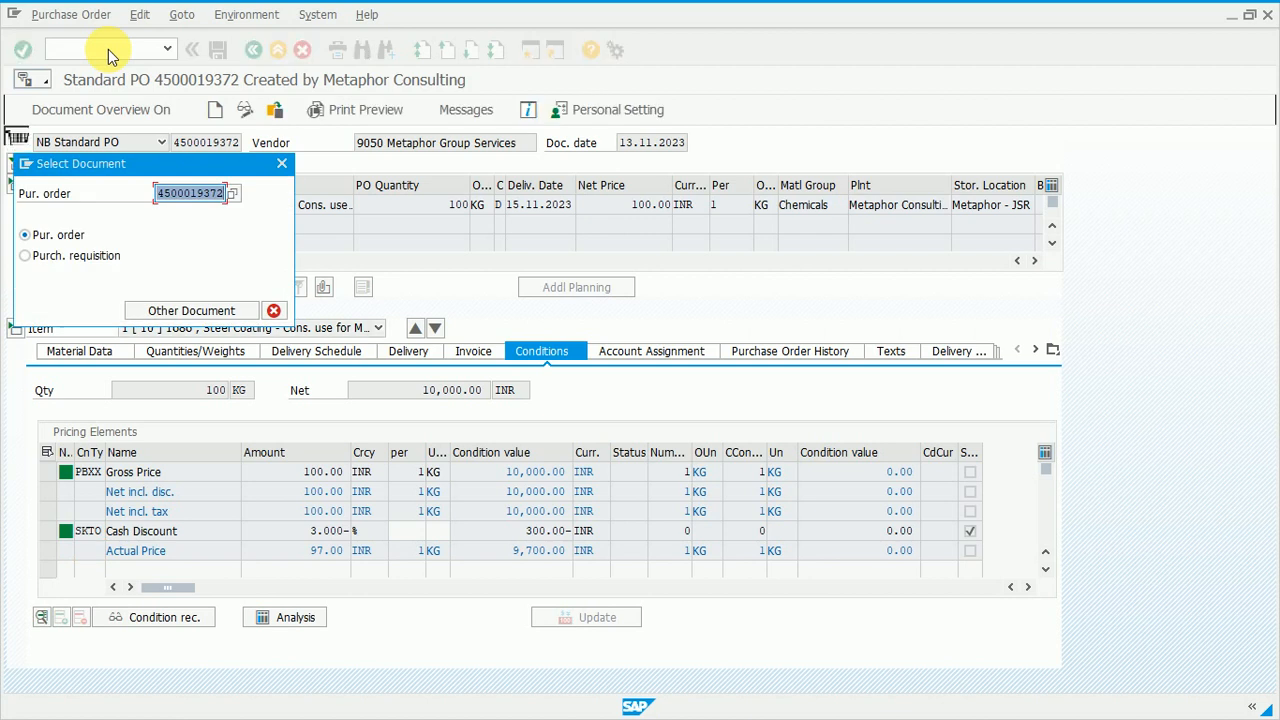
key(Right)
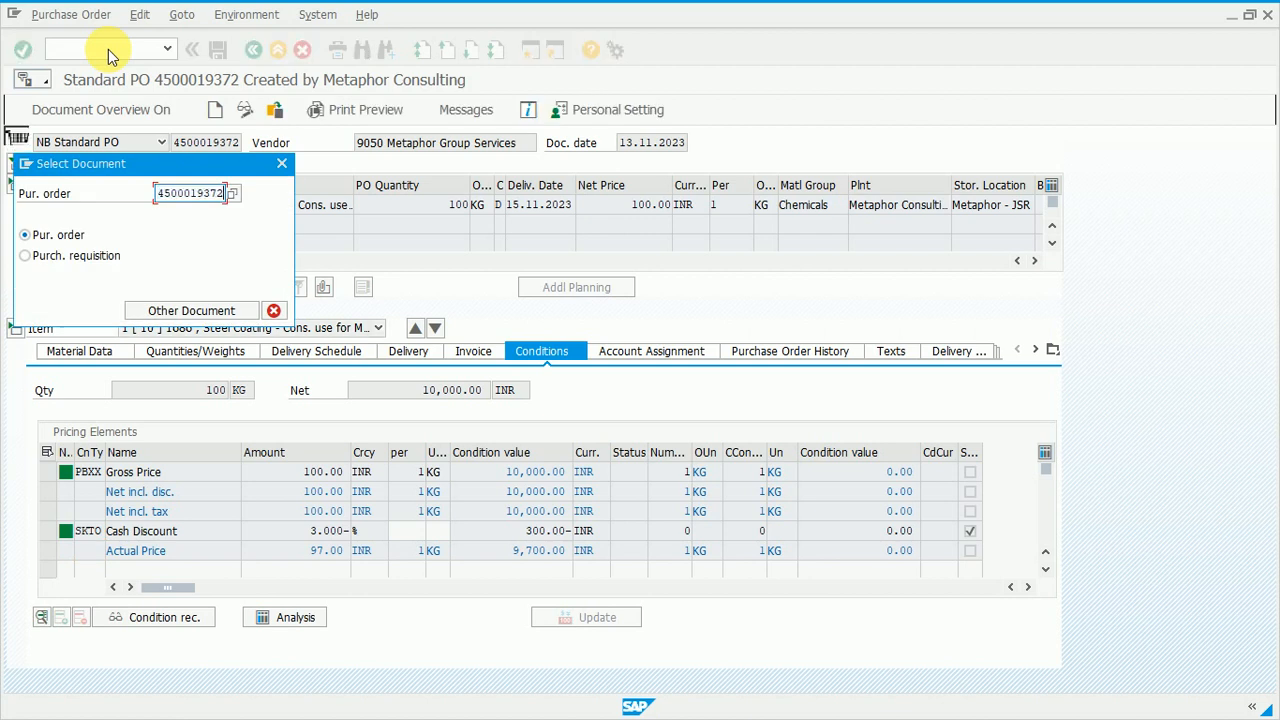
key(BackSpace)
text(1)
key(Return)
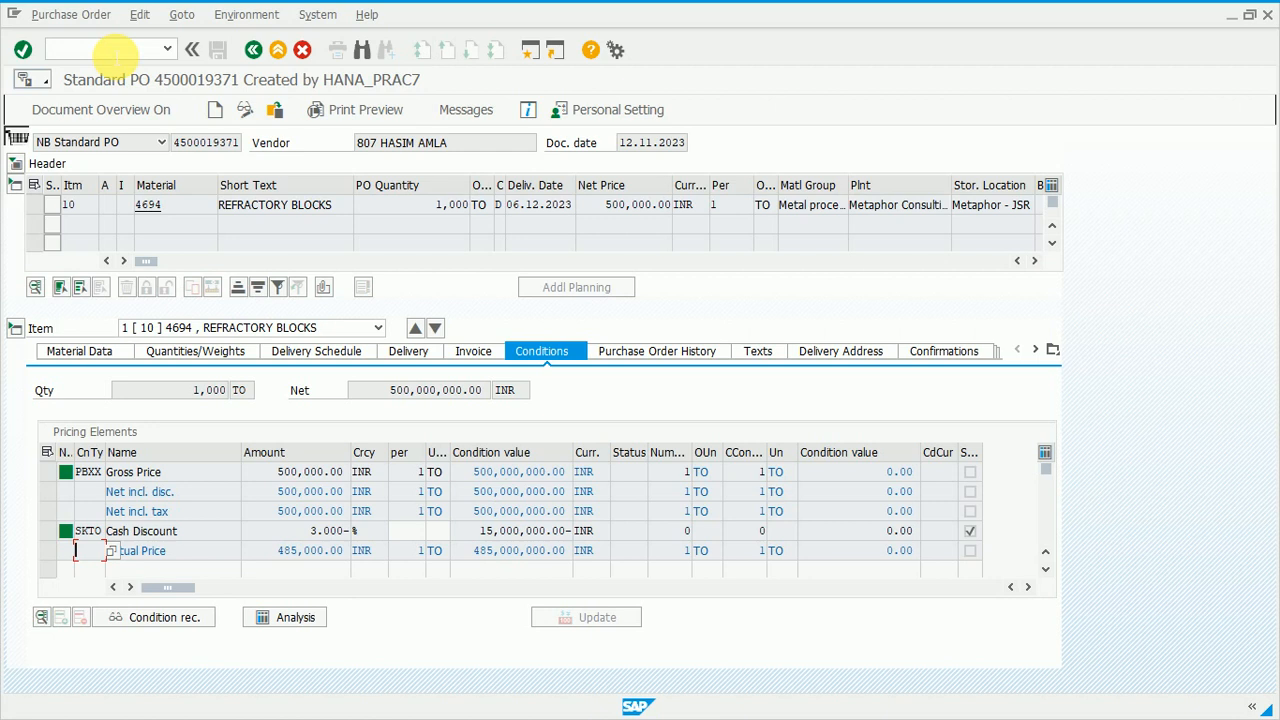
Display a different purchase order by choosing the previously used document number that ends in 350
click(108, 49)
key(shift+F5)
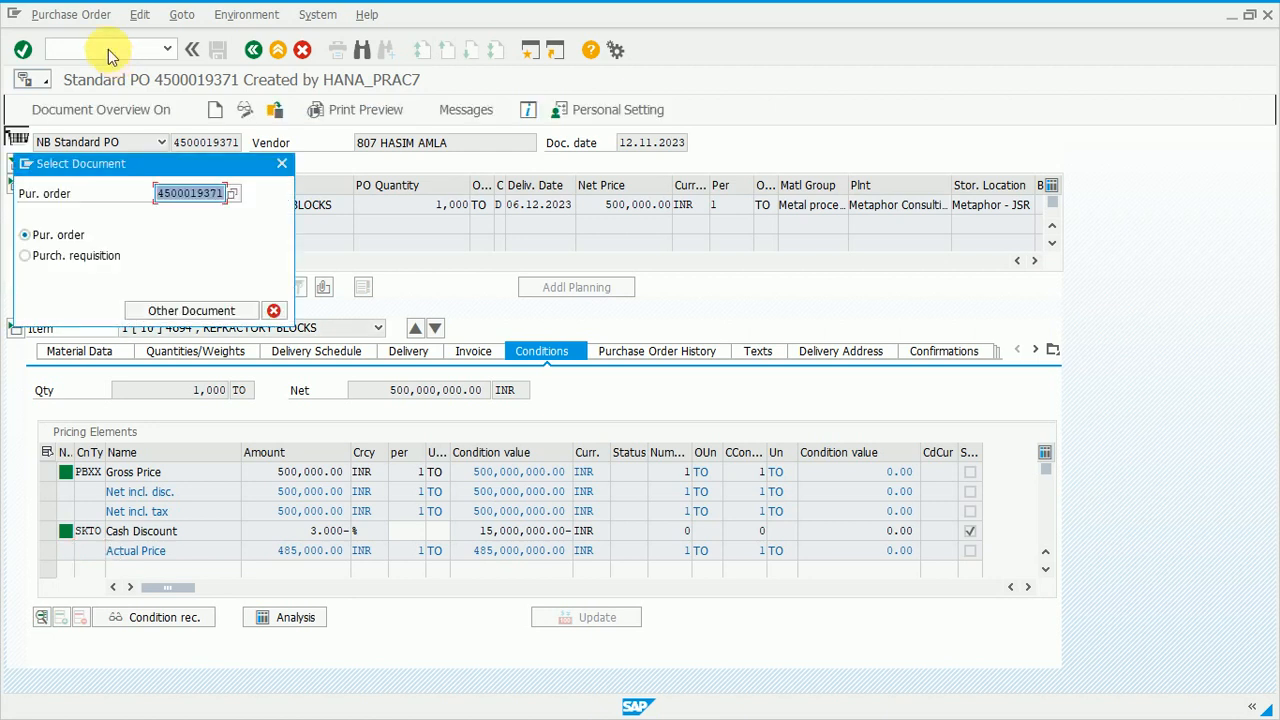
key(BackSpace)
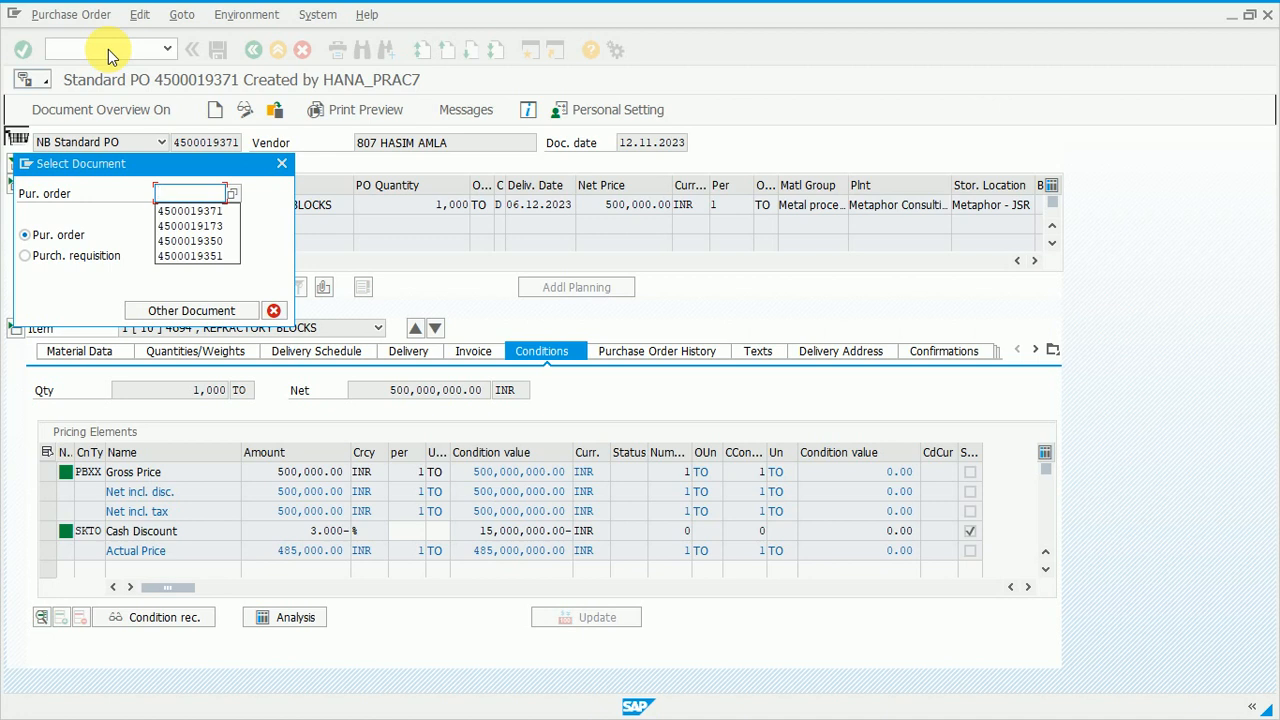
key(Down)
key(Down)
key(Down)
key(Return)
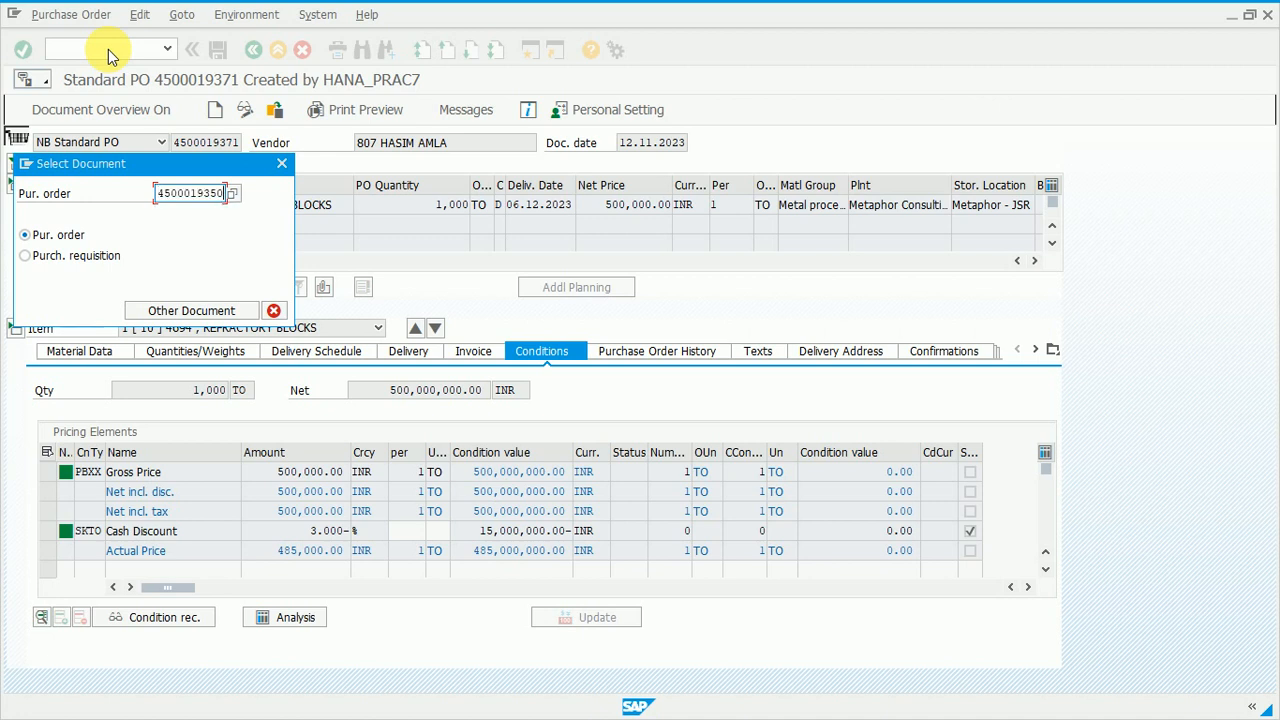
key(Return)
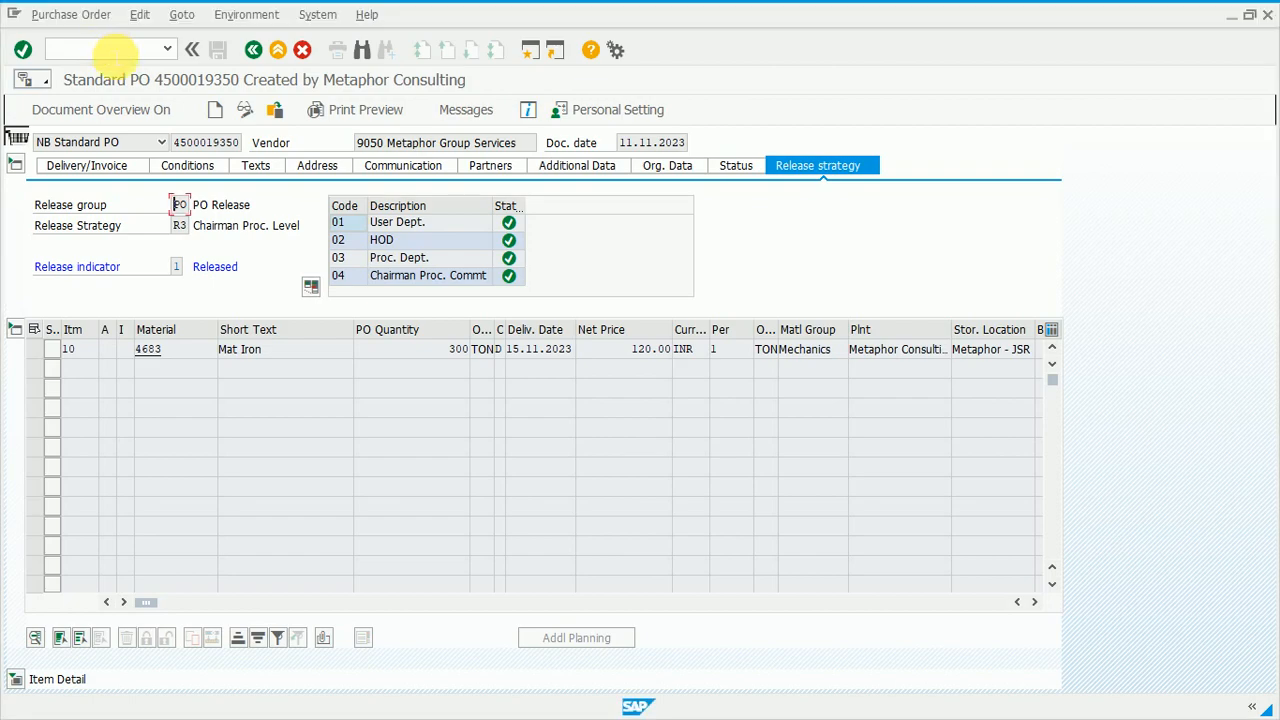
Open the purchase order change transaction ME22N
text(/NM23)
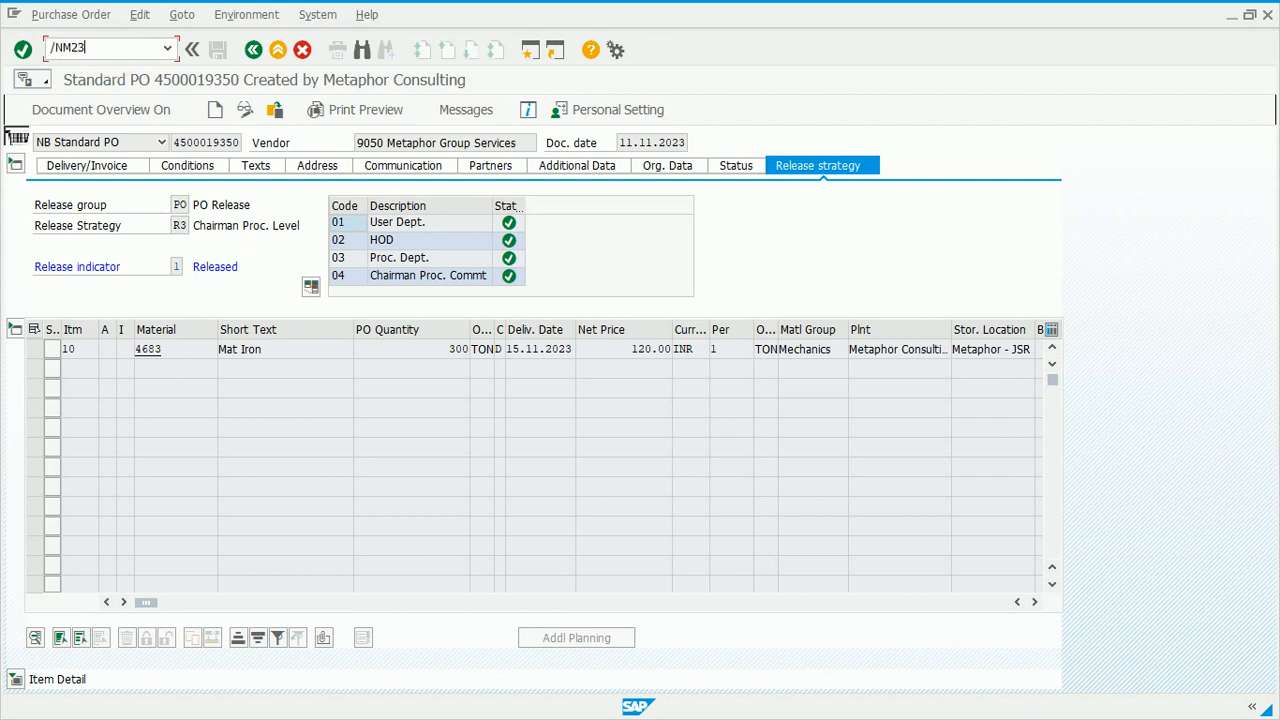
key(BackSpace)
text(2N)
key(Return)
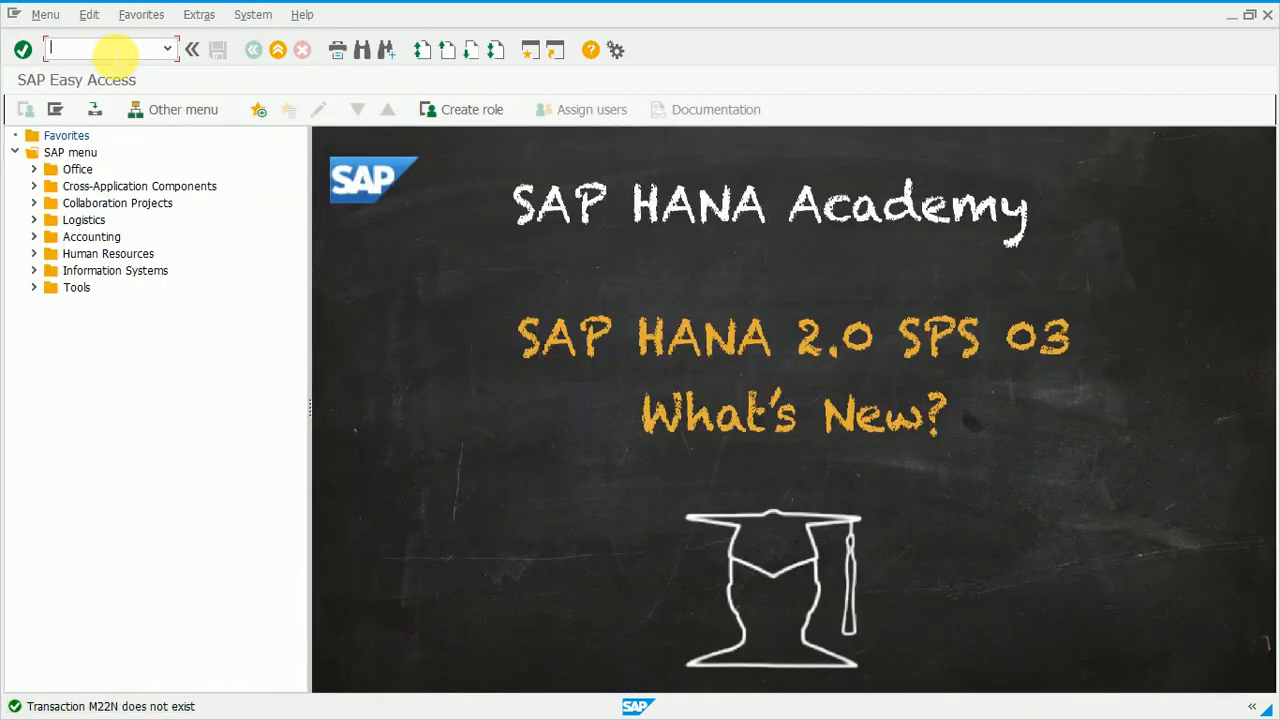
text(/NME22N)
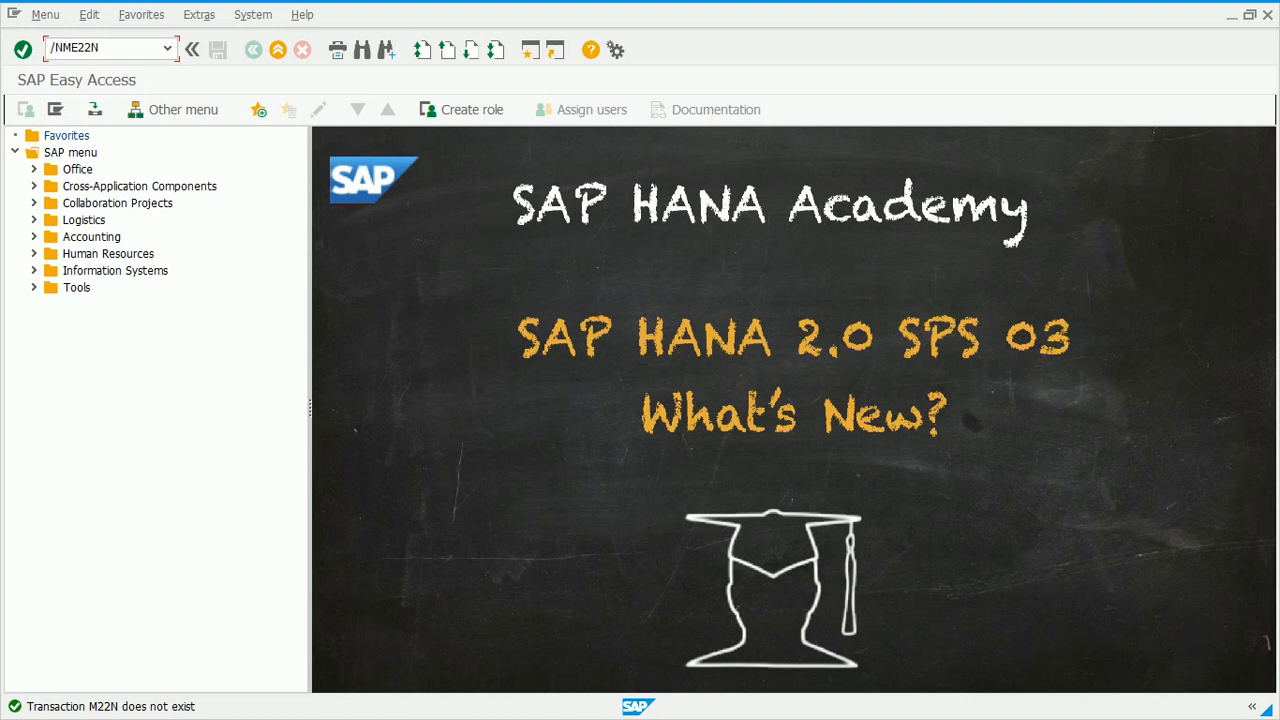
key(Return)
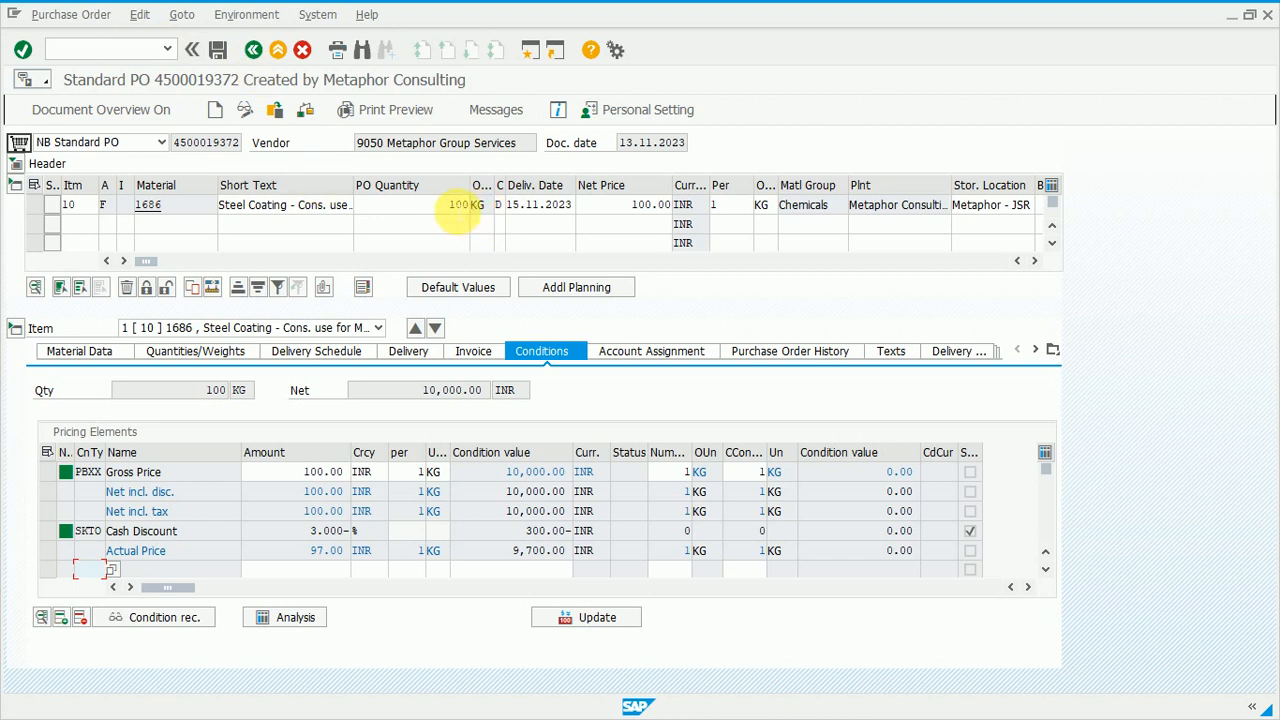
Try to set the PO quantity of item 10 to 90 KG, and check the purchase order
click(456, 212)
key(BackSpace)
key(BackSpace)
key(BackSpace)
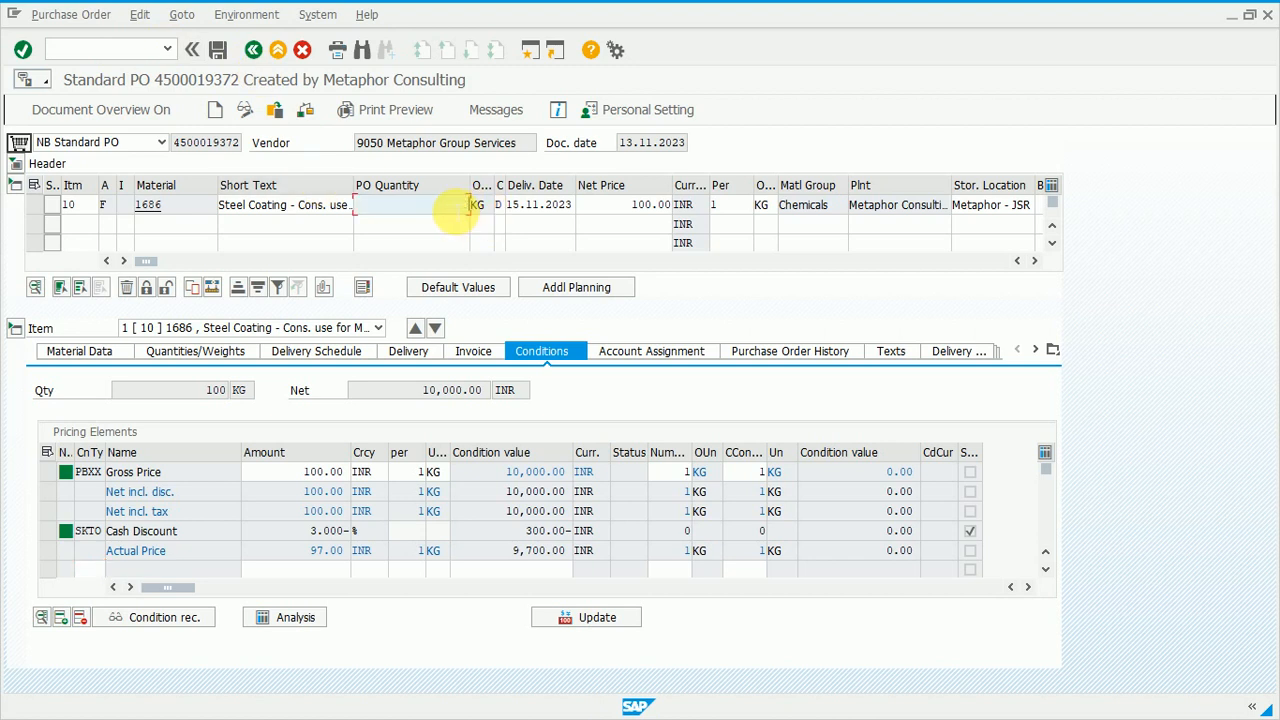
text(90)
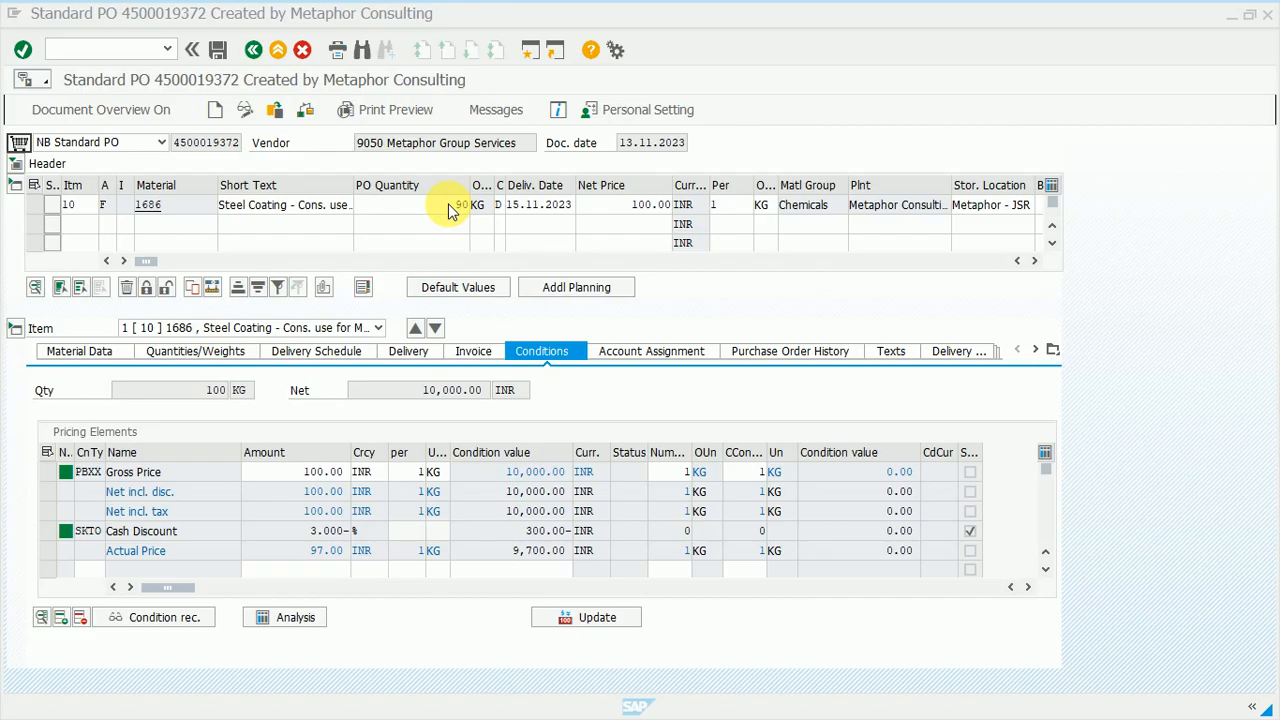
click(465, 205)
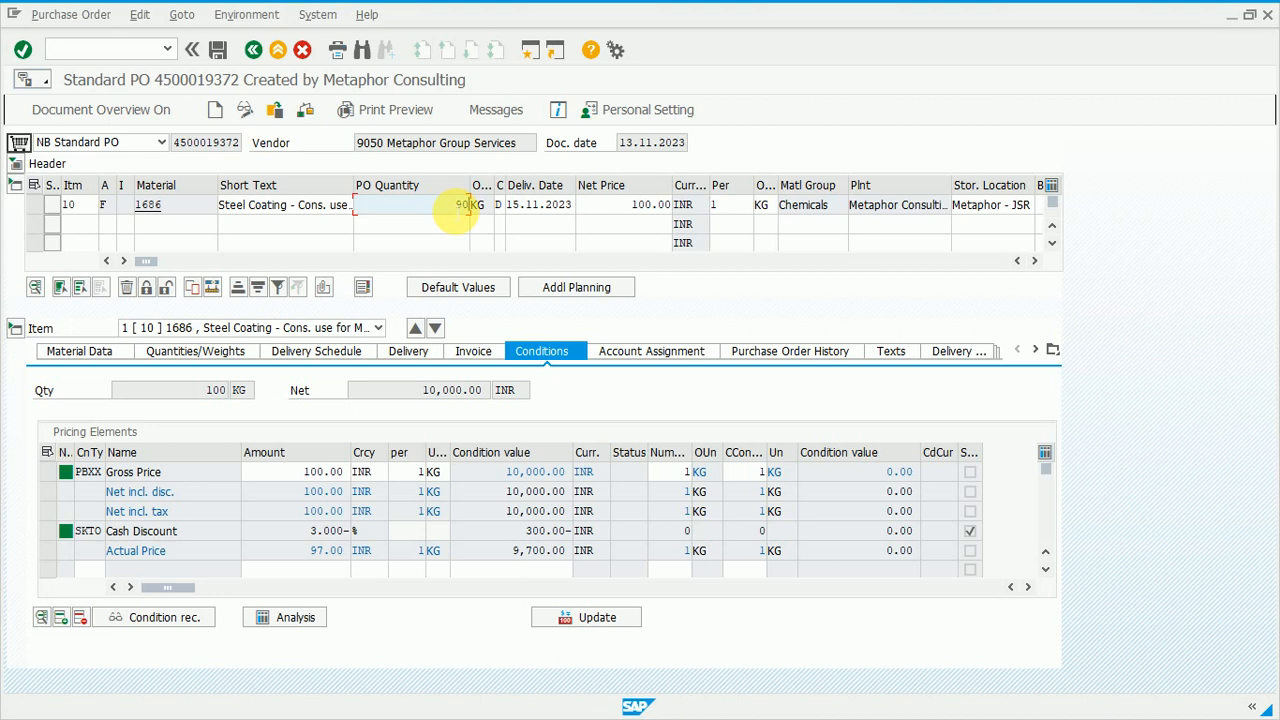
key(Return)
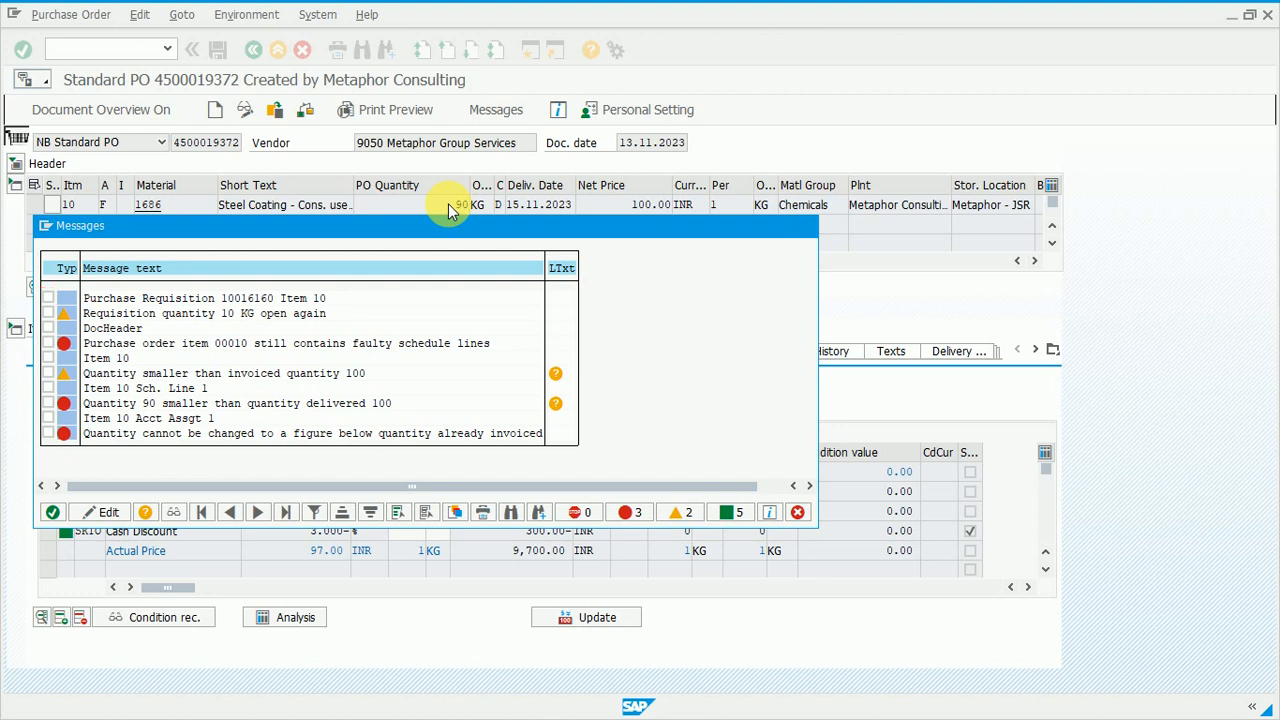
key(Return)
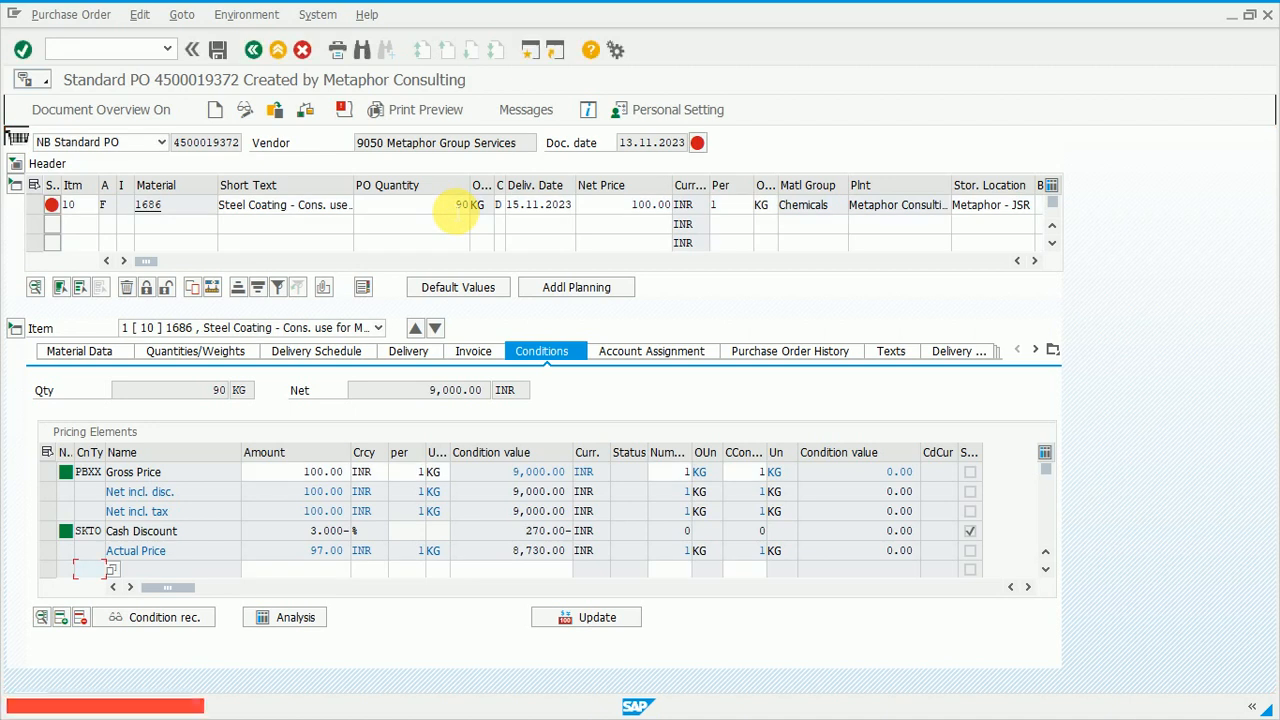
Set the PO quantity of item 10 back to 100 KG, and check and save the purchase order
key(Delete)
key(Delete)
text(100)
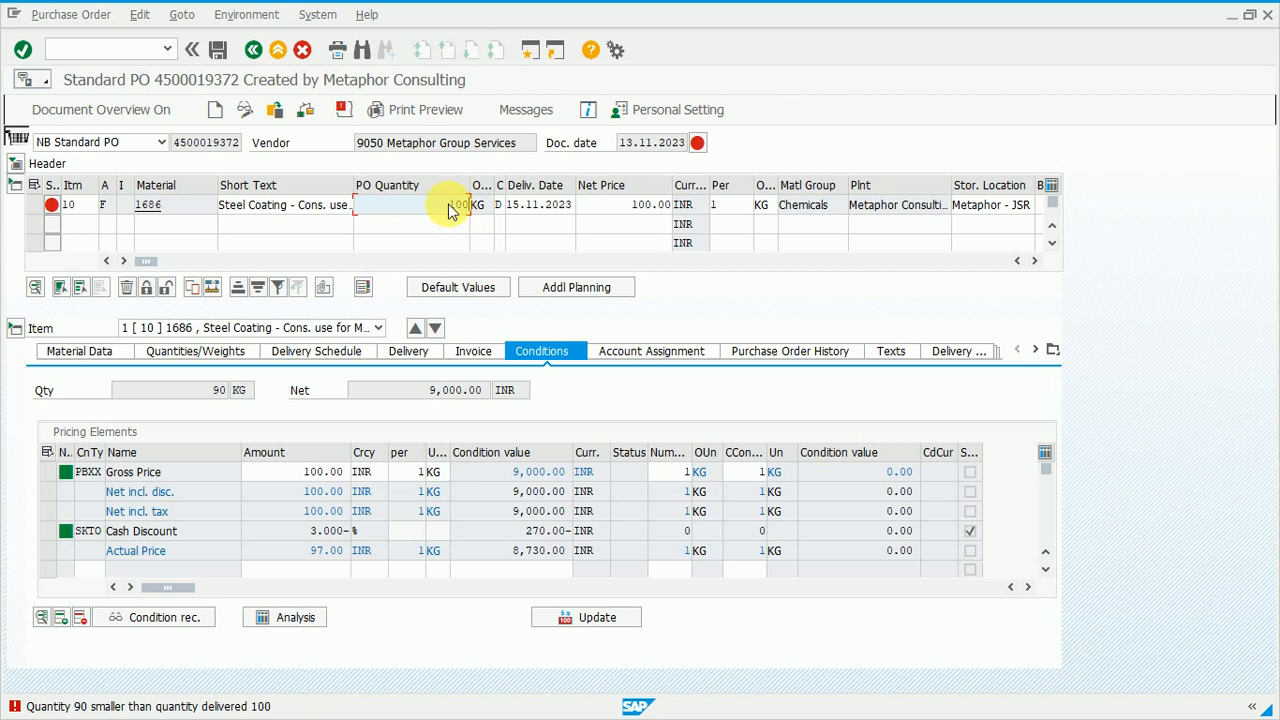
key(Return)
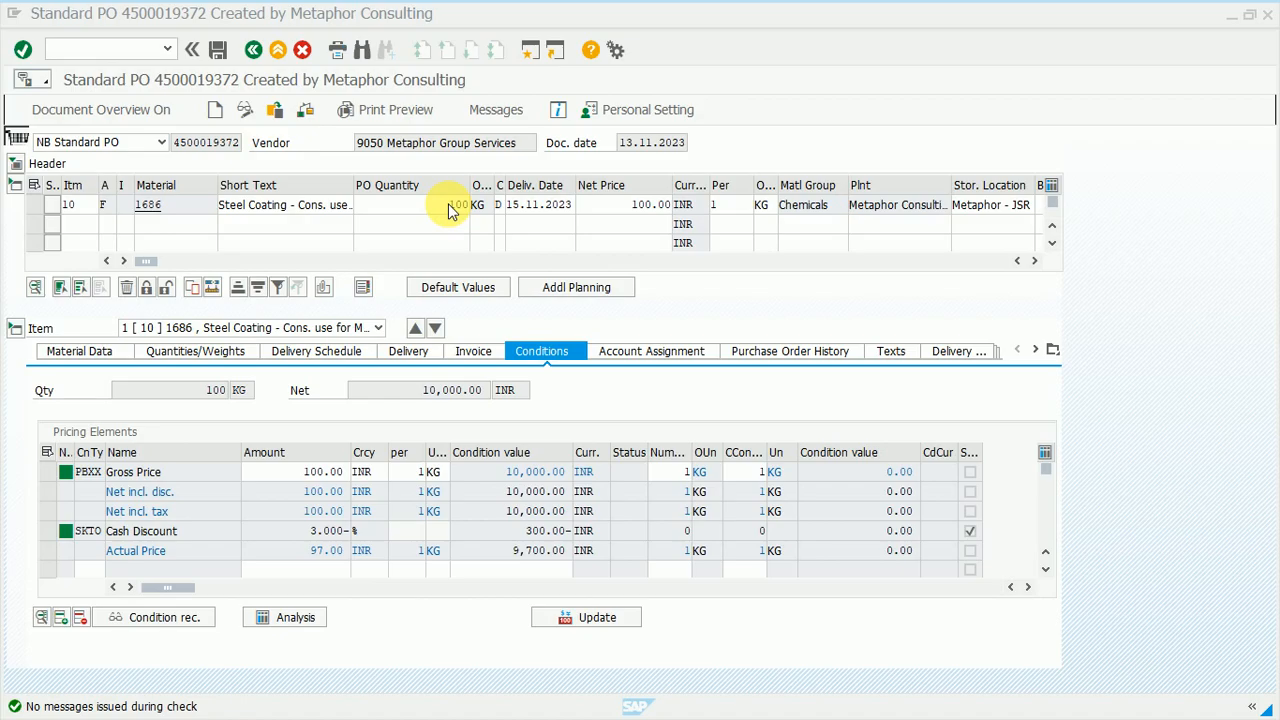
click(451, 210)
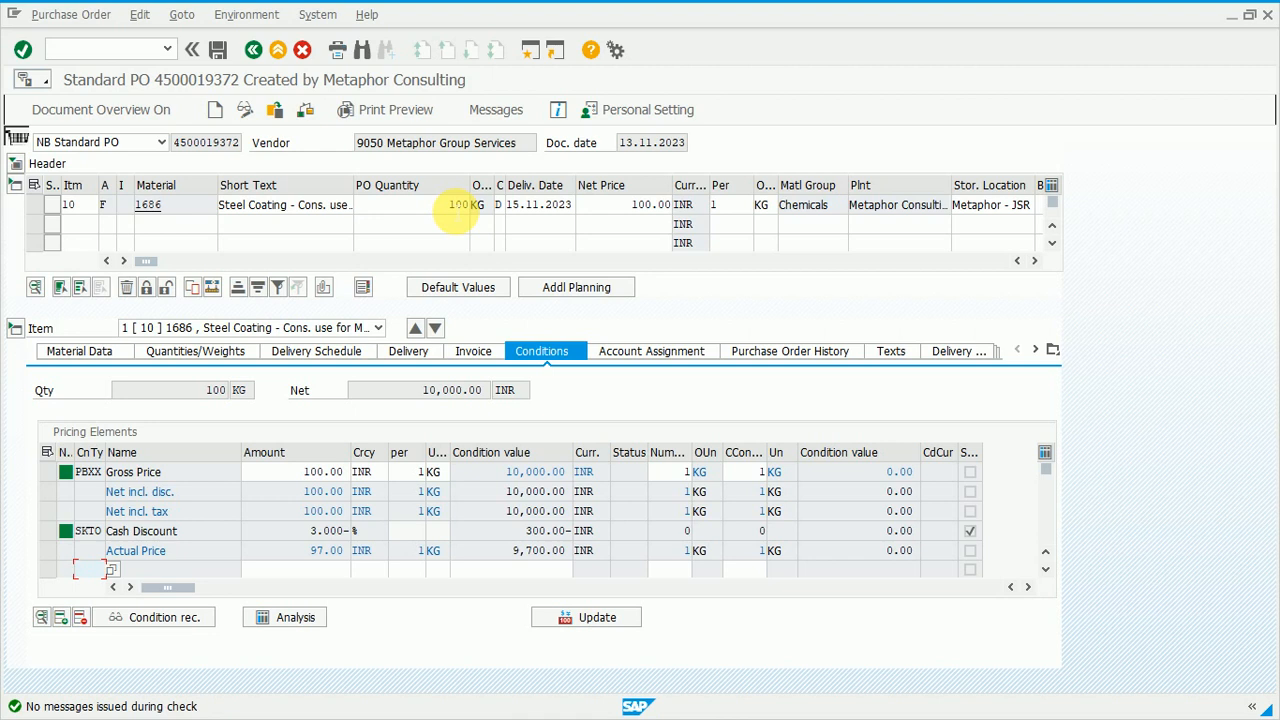
click(452, 206)
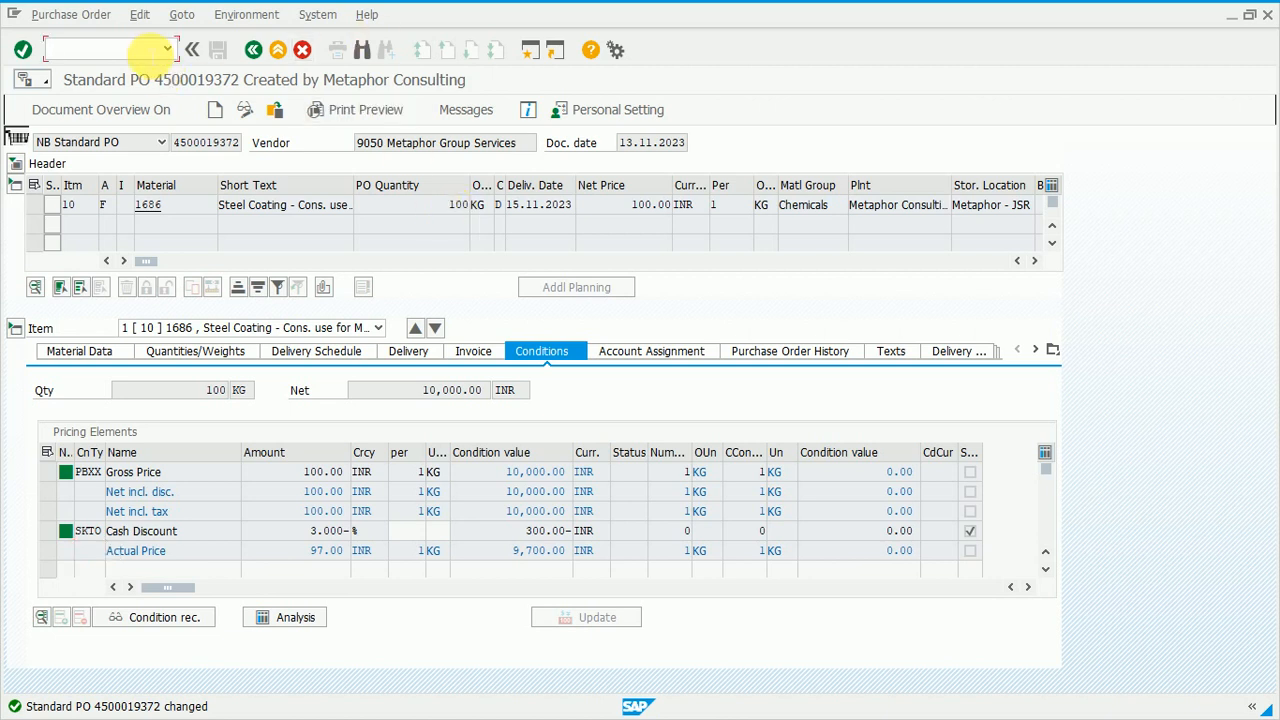
Reopen the Steel Coating purchase order in change mode
text(/NME)
text(23N)
key(Return)
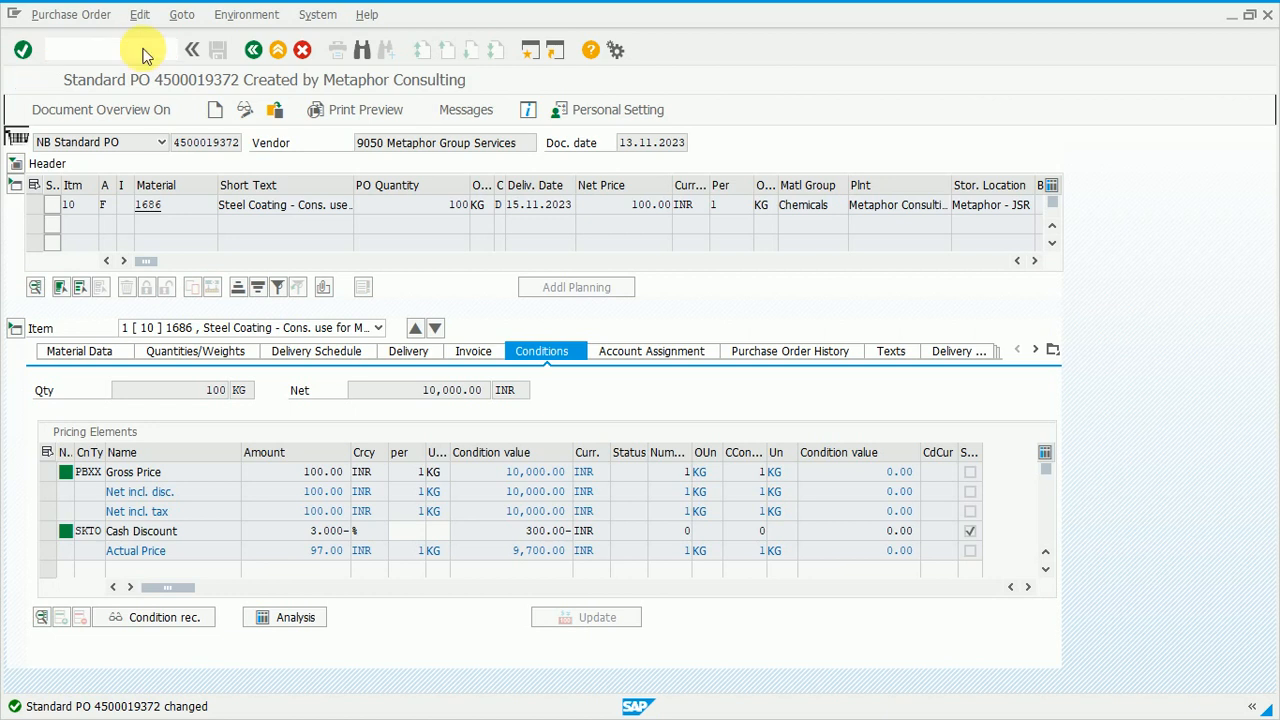
click(150, 48)
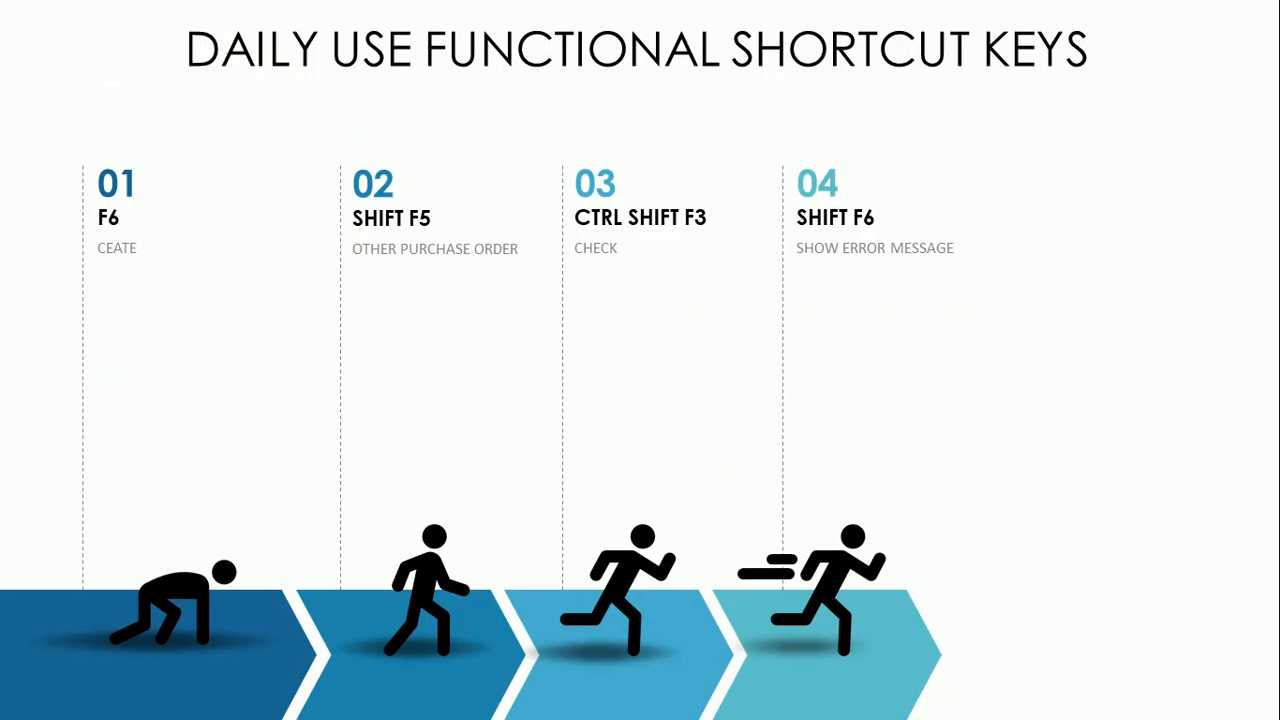
key(alt+Tab)
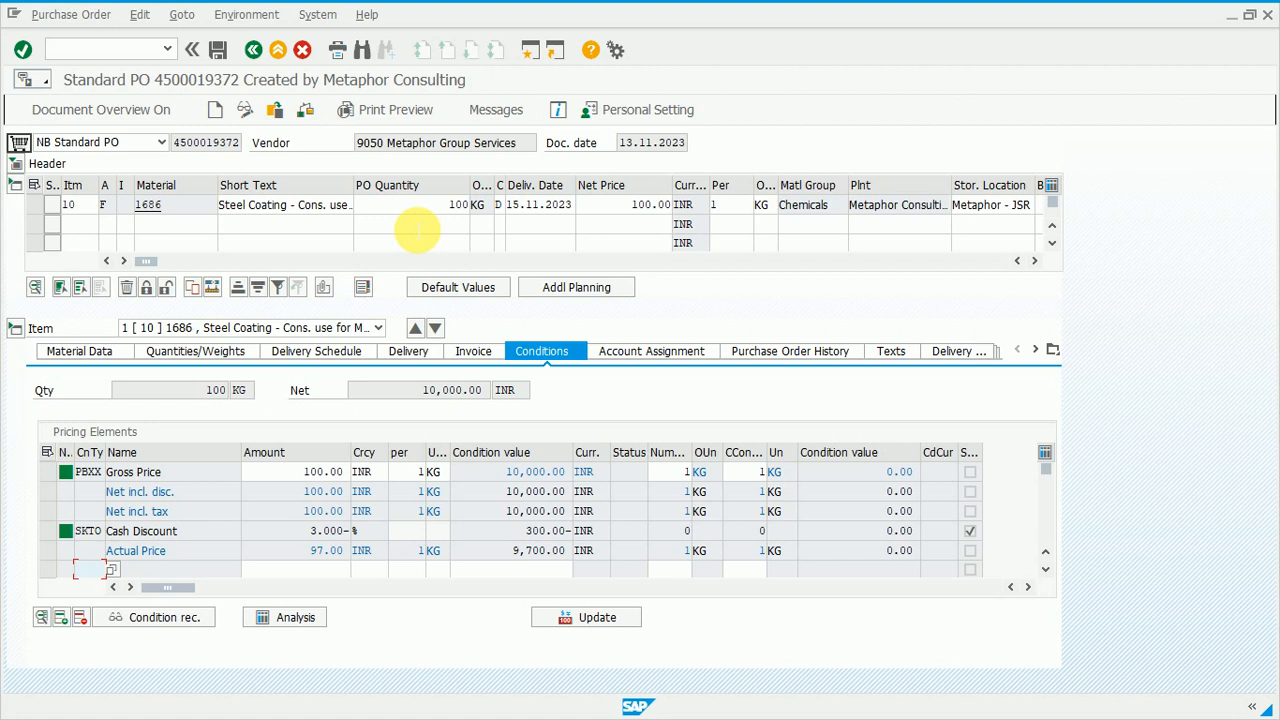
Set the PO quantity of the Steel Coating item to 90 KG
click(452, 206)
key(BackSpace)
key(BackSpace)
key(BackSpace)
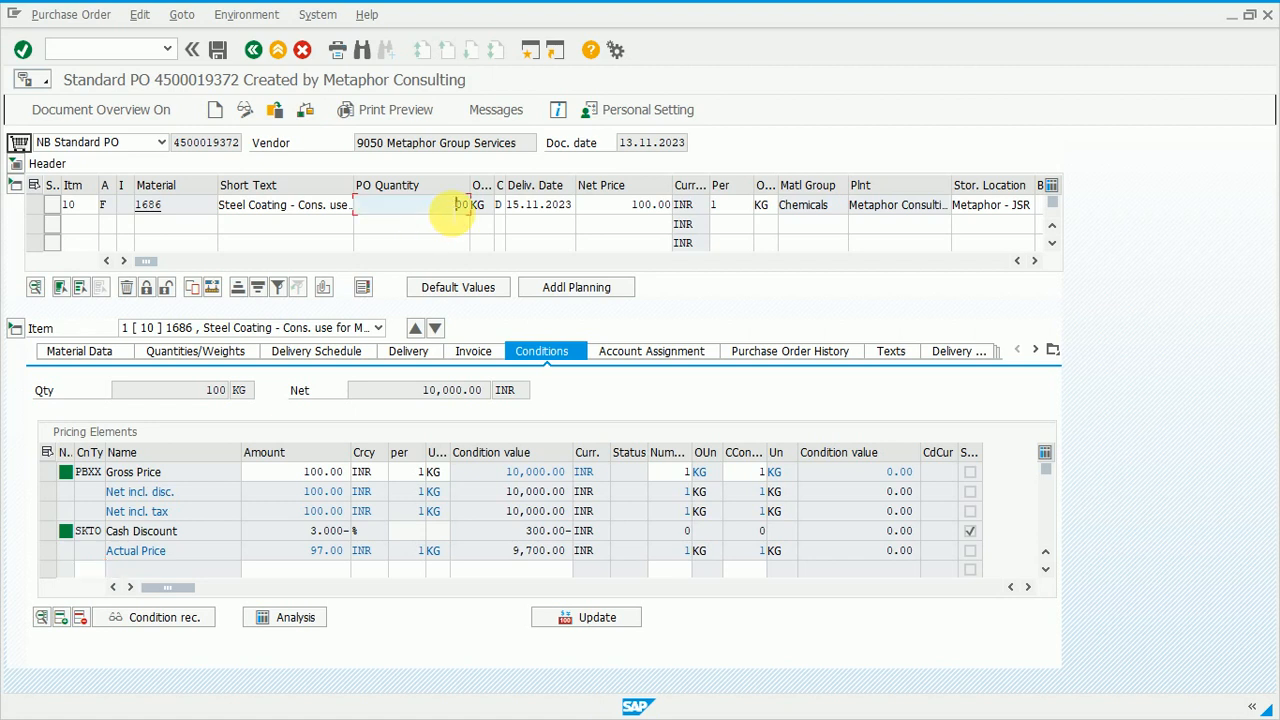
text(90)
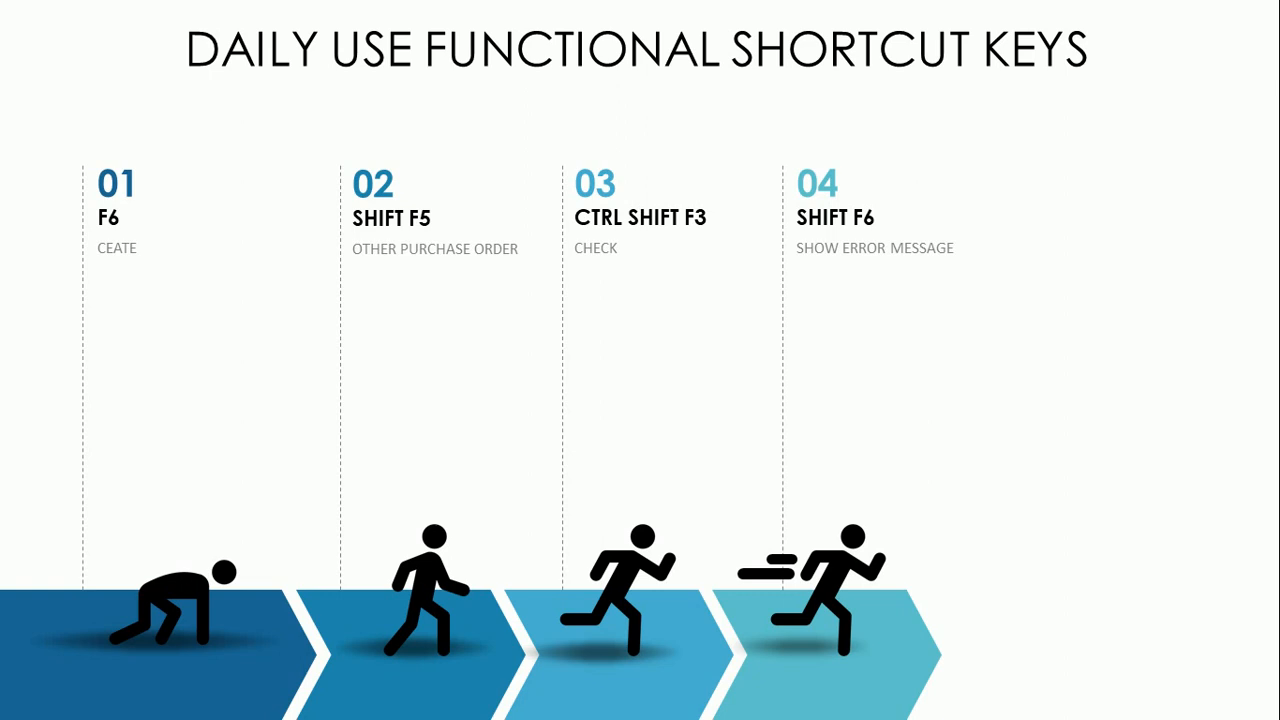
key(alt+Tab)
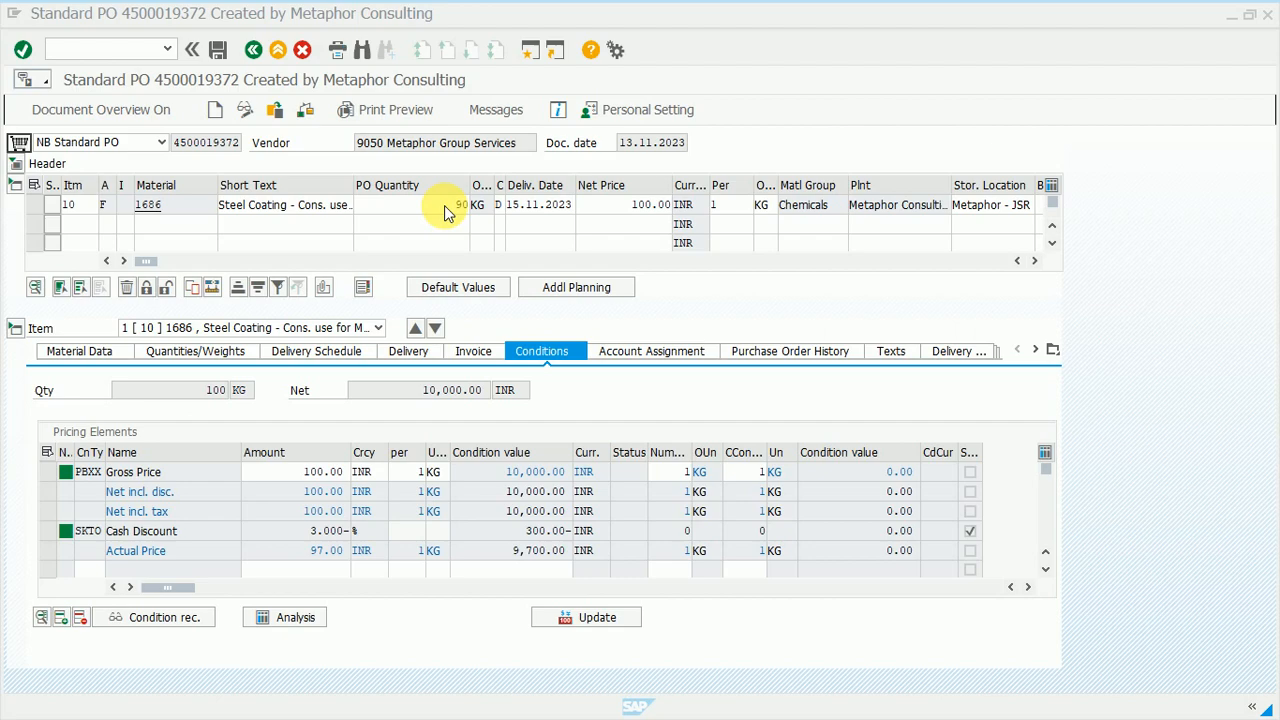
click(452, 206)
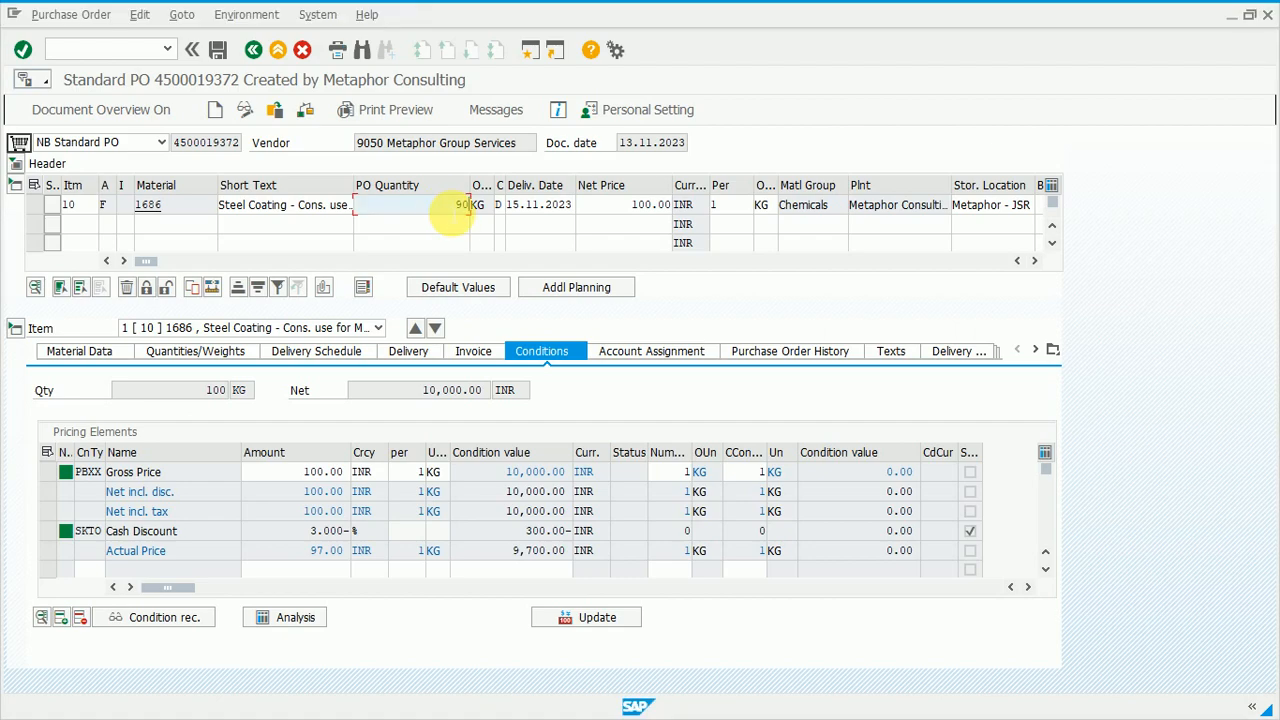
text(90)
Check the purchase order, close the message log, and display its error messages once more
key(Return)
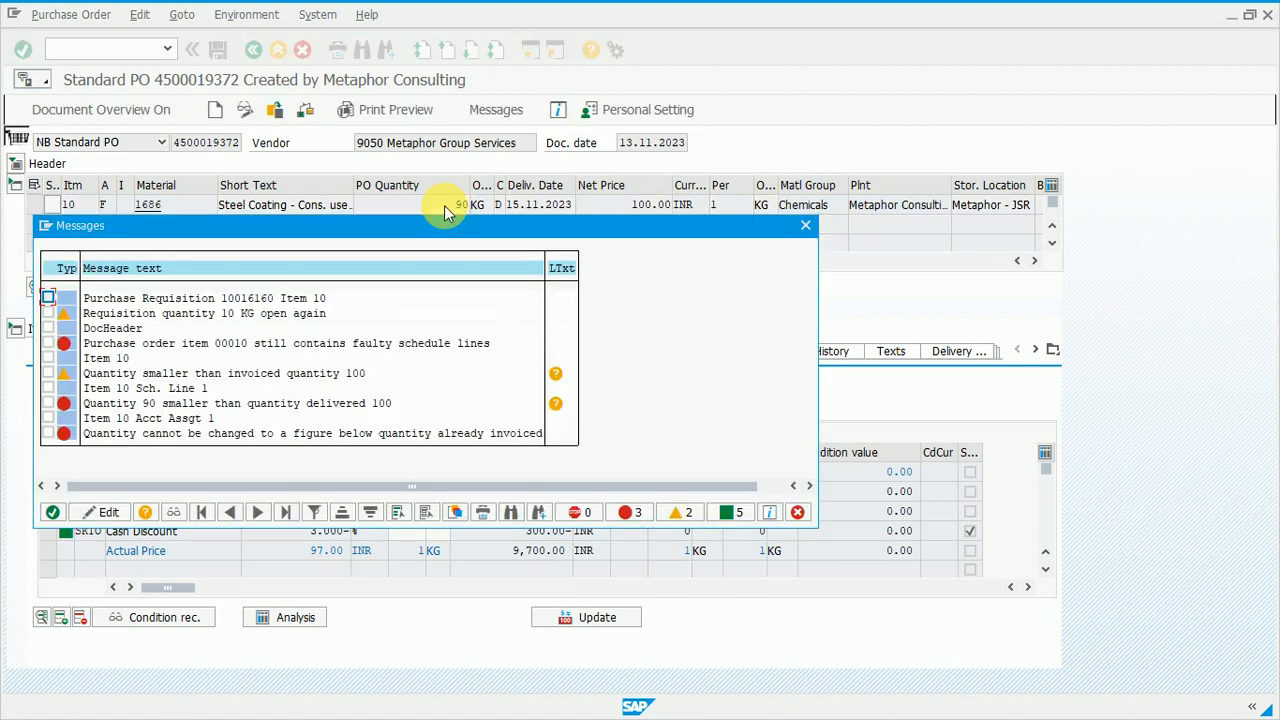
key(Return)
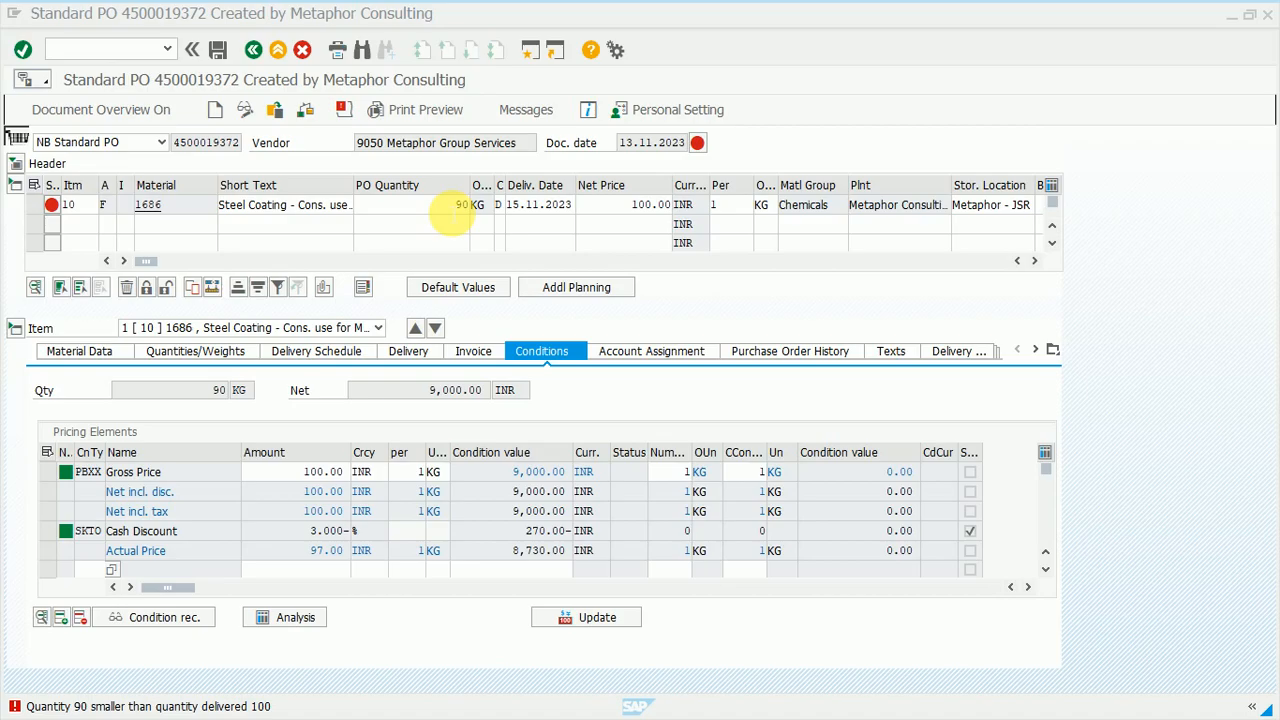
key(Return)
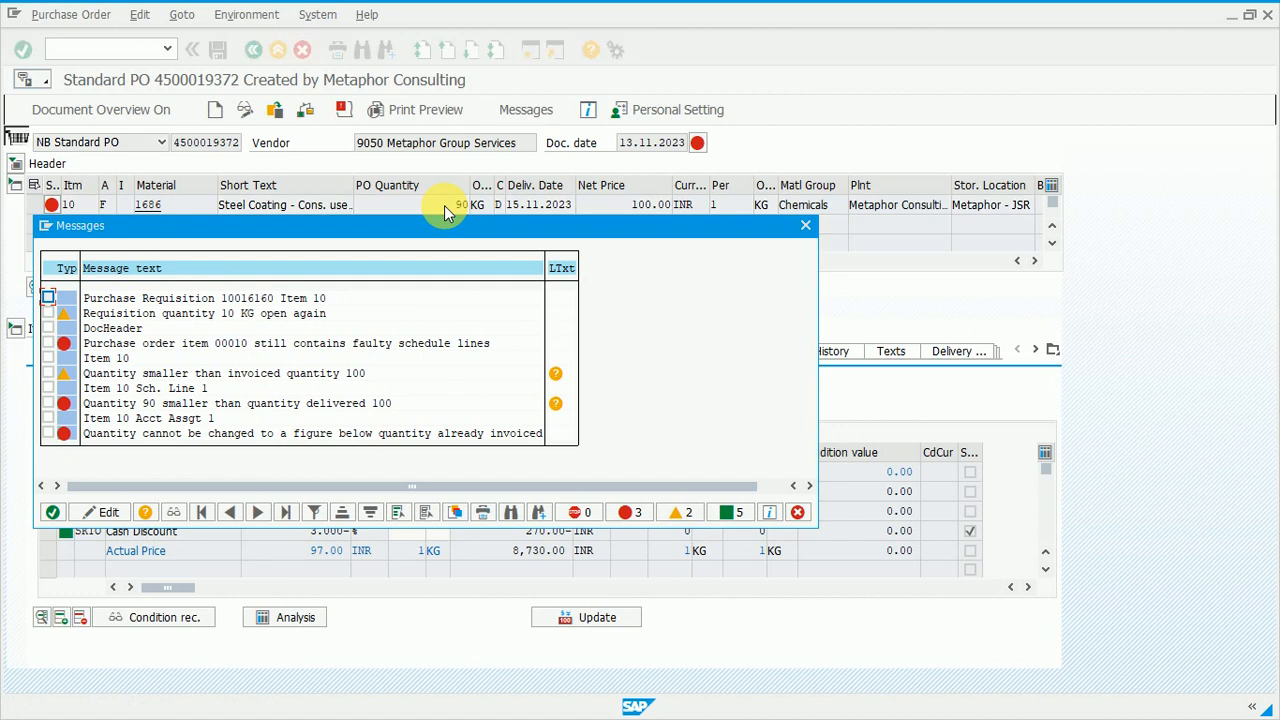
key(Return)
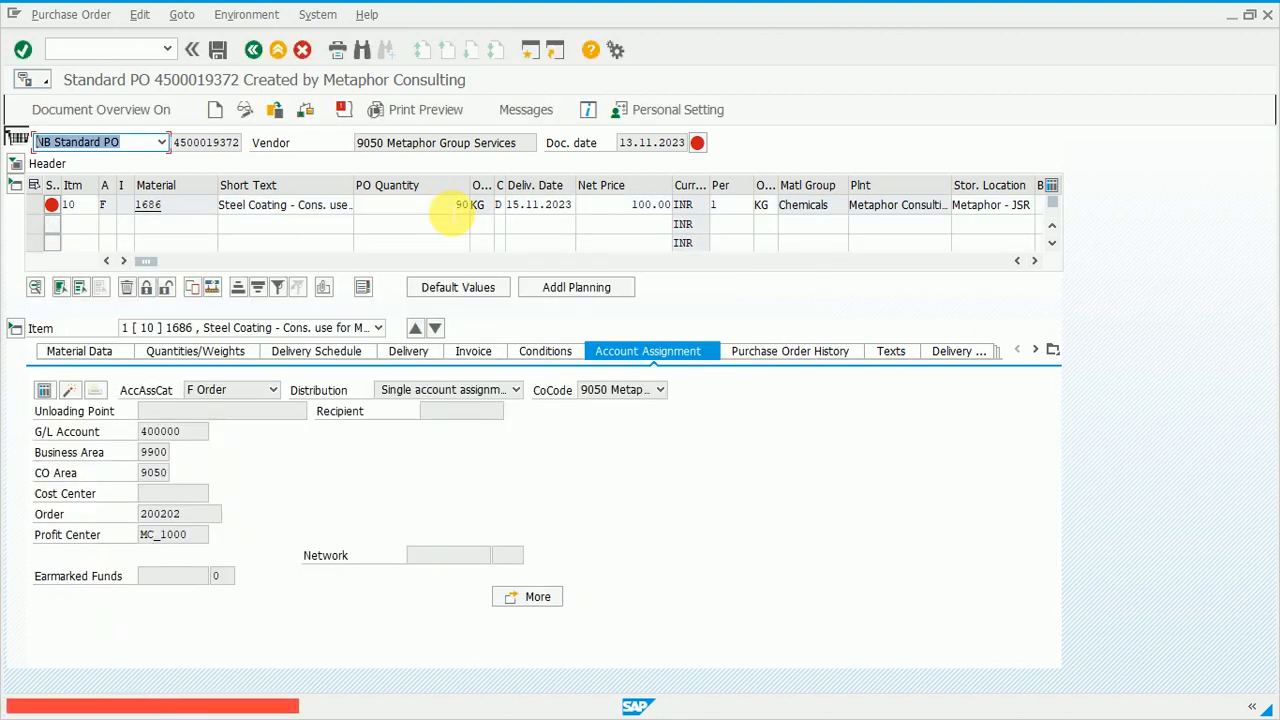
Set the PO quantity of the Steel Coating item to 100 KG and check the purchase order
click(455, 205)
key(BackSpace)
key(BackSpace)
text(100)
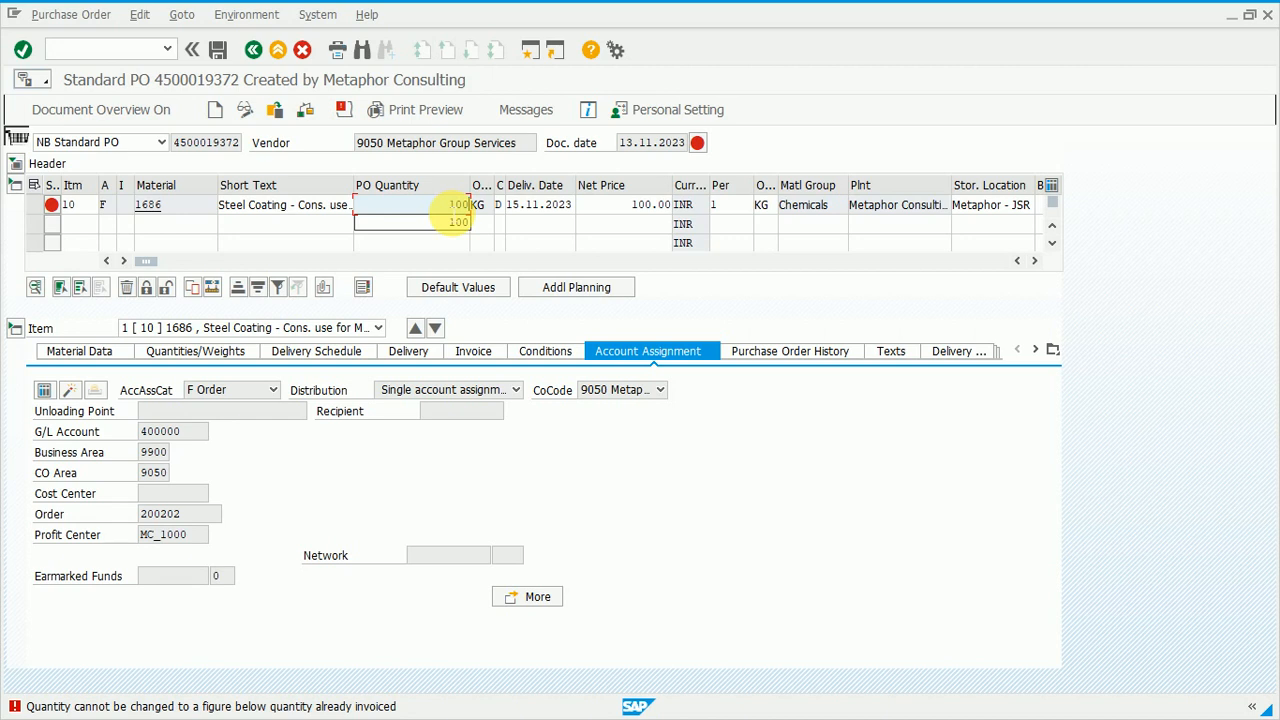
key(Tab)
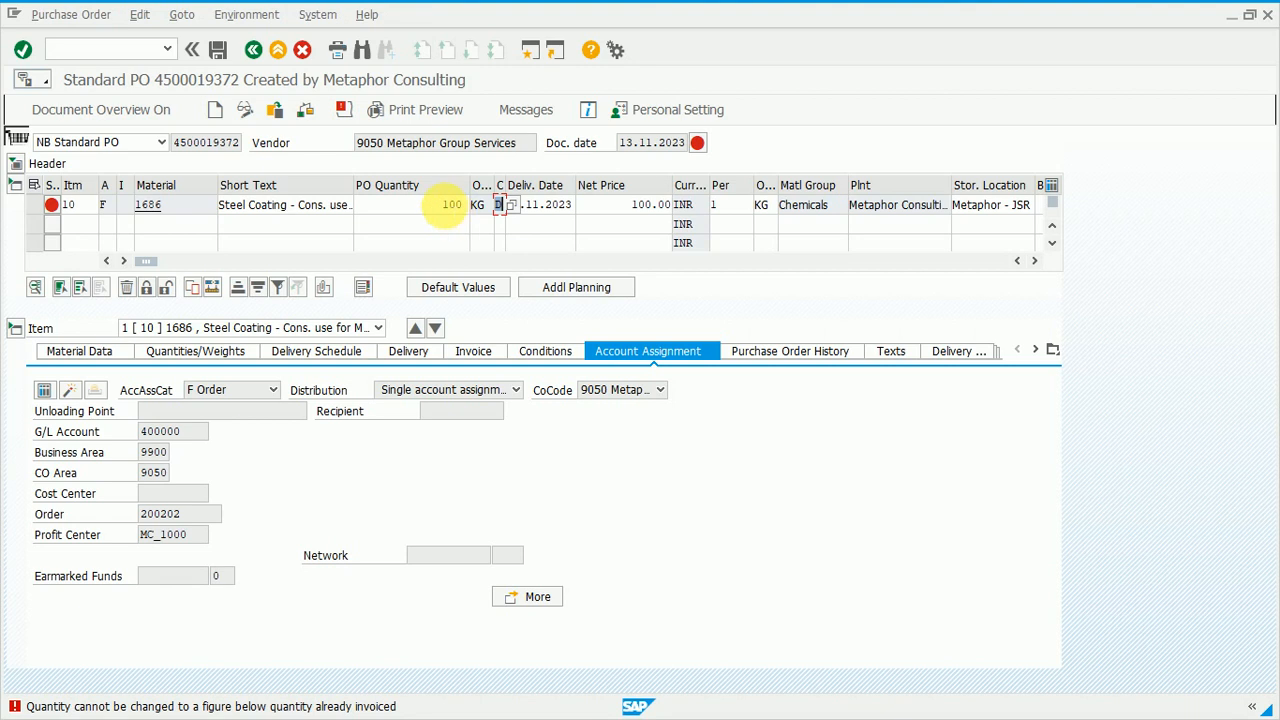
key(Return)
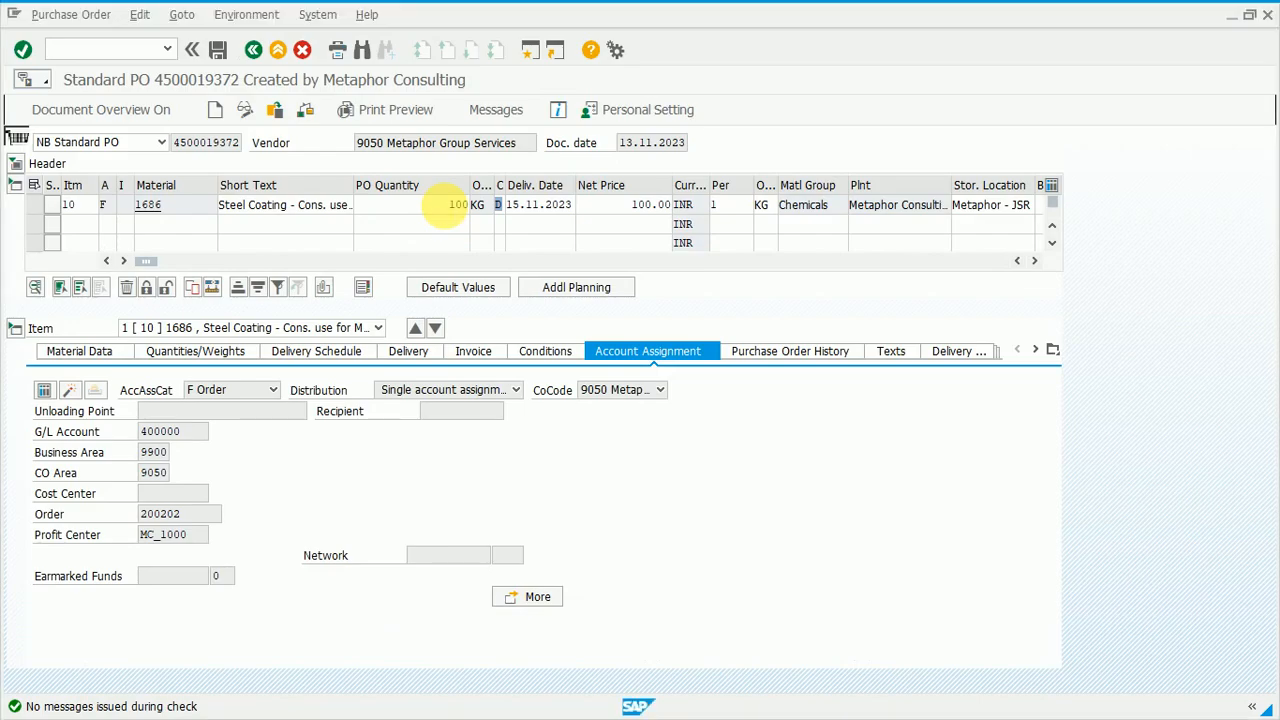
Switch to the Refractory Blocks purchase order by entering its number, saving the changes to the Steel Coating order first
key(F1)
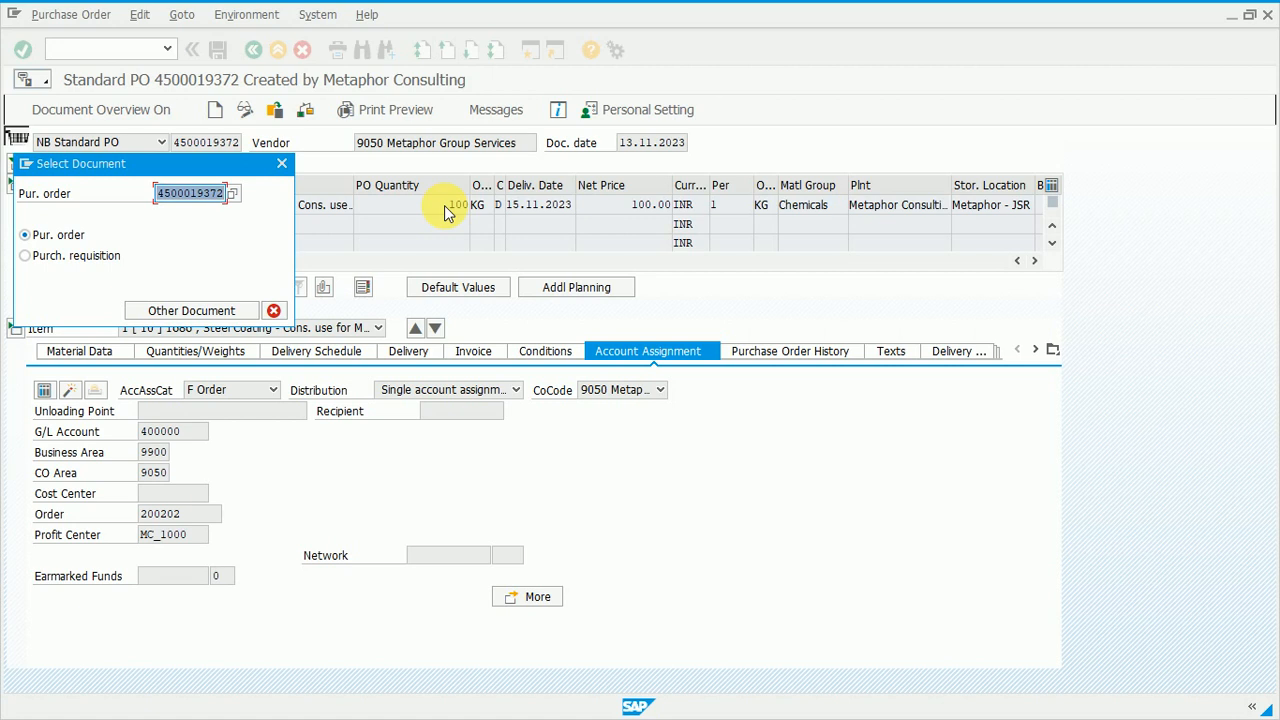
key(End)
key(BackSpace)
text(1)
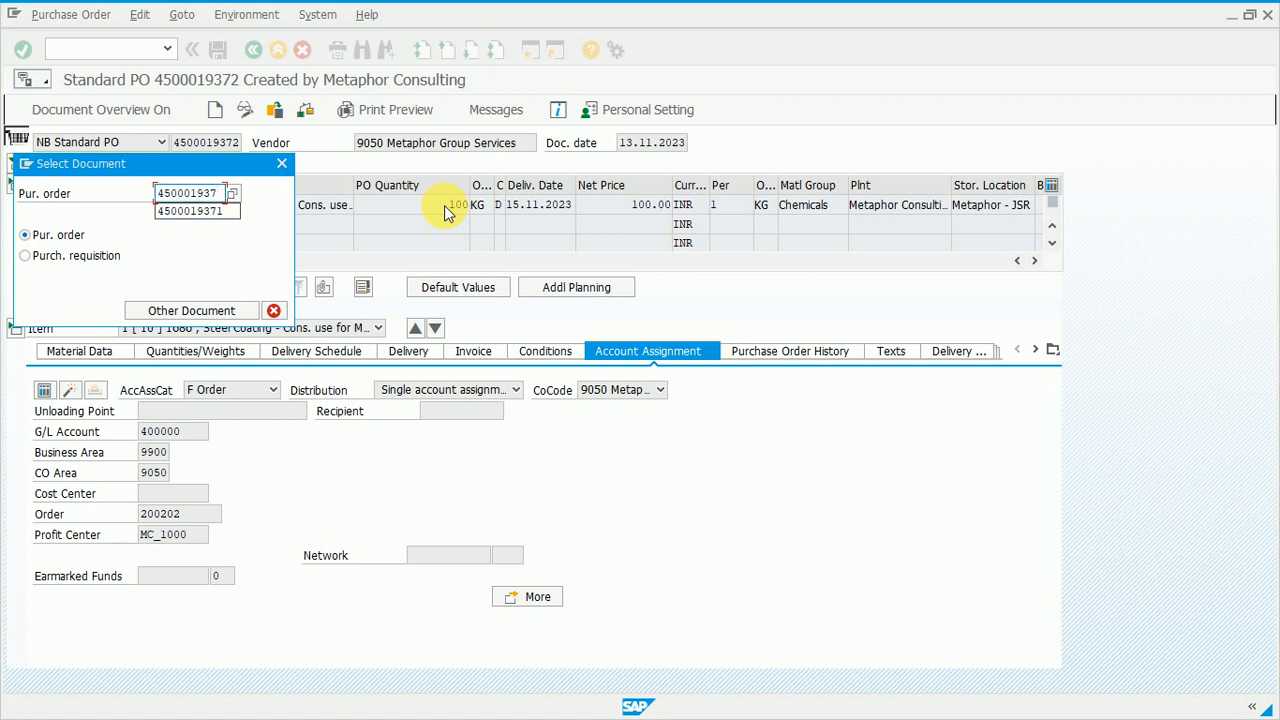
key(Return)
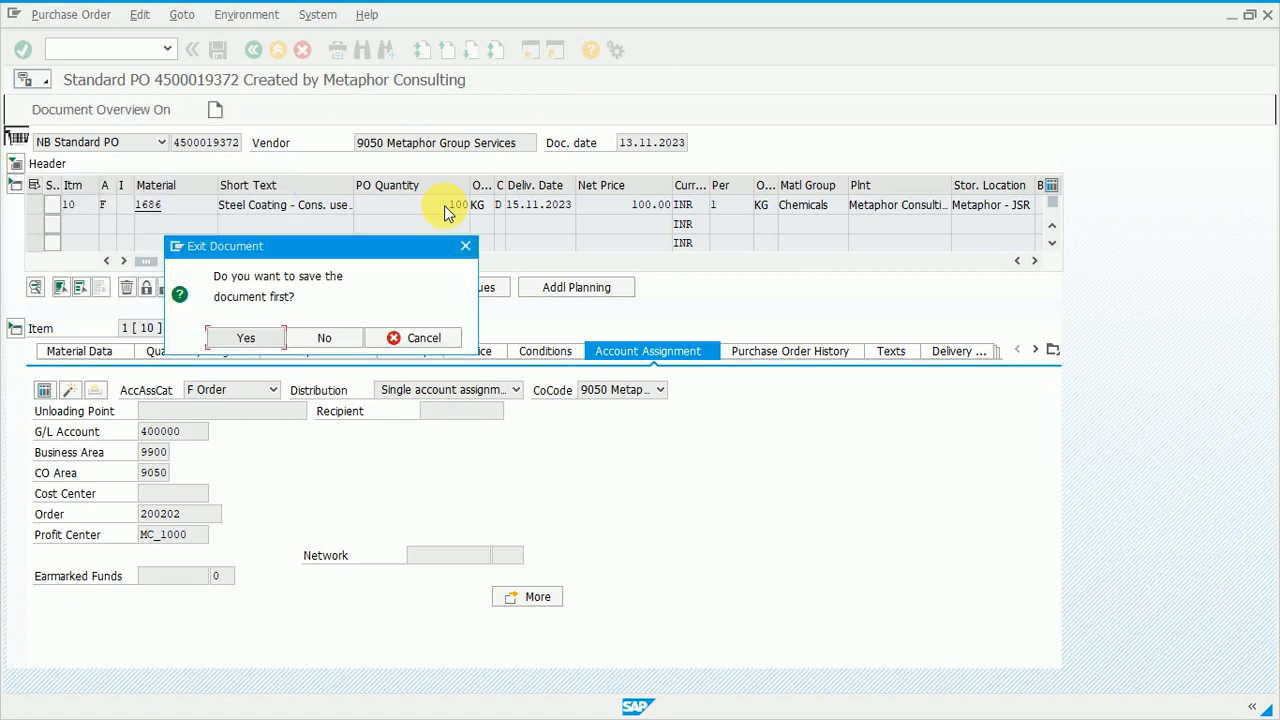
key(Return)
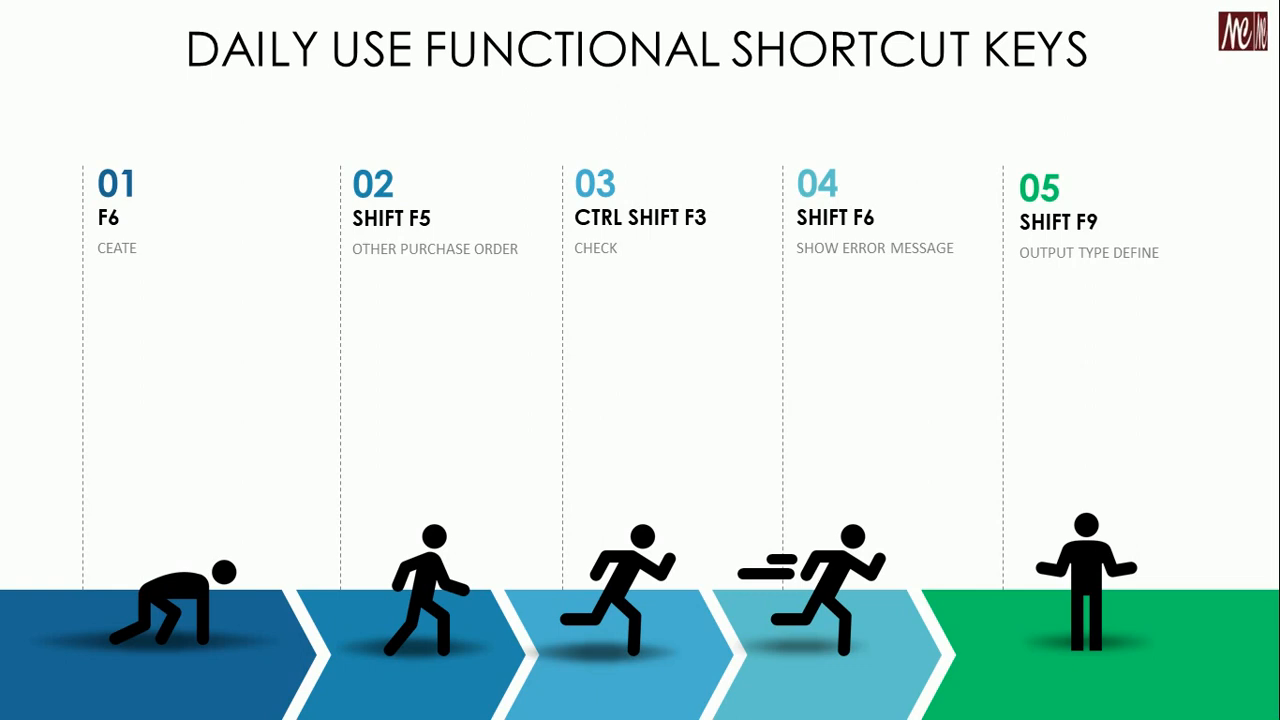
Switch back to SAP, view the output type screen of the Refractory Blocks purchase order, and return to the order
key(alt+Tab)
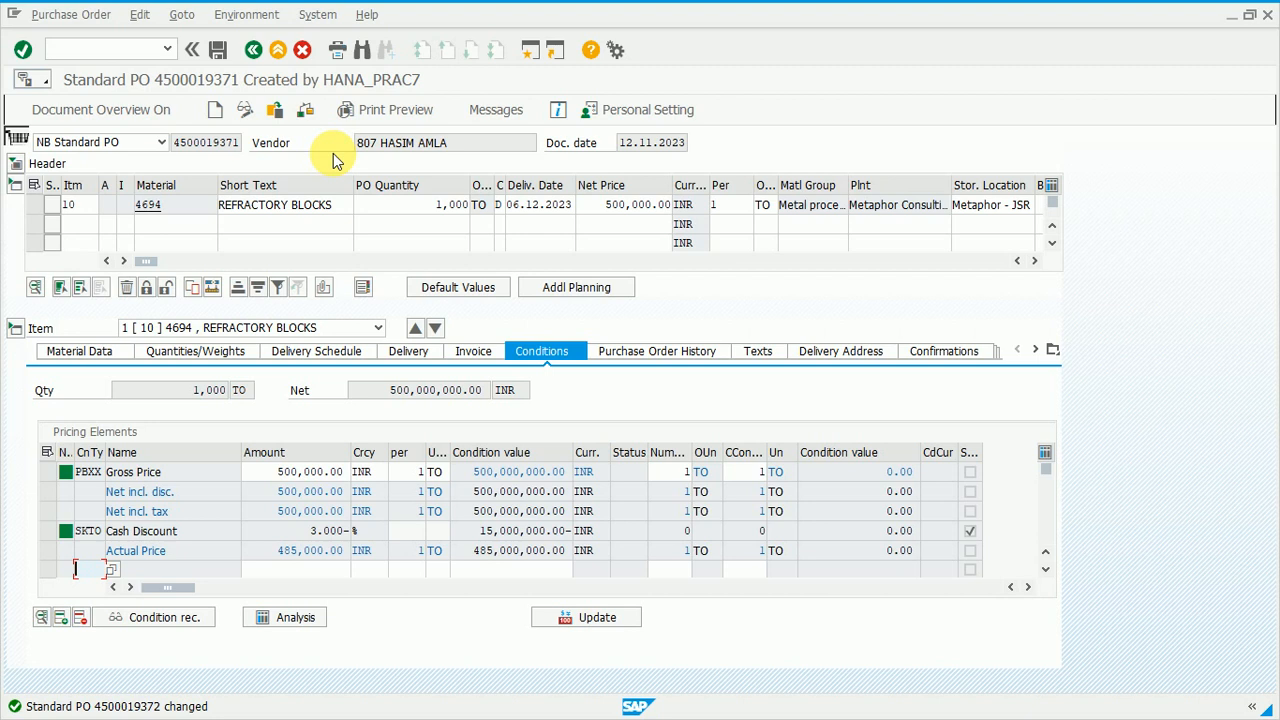
key(F7)
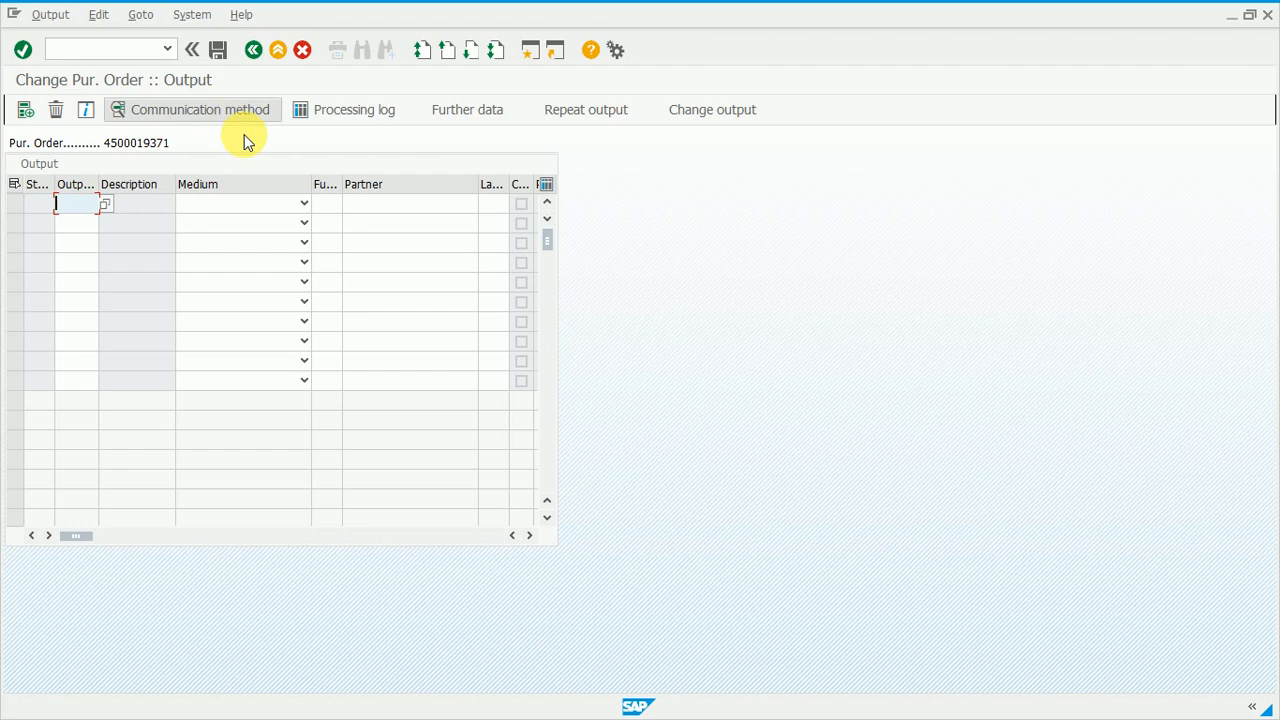
click(252, 52)
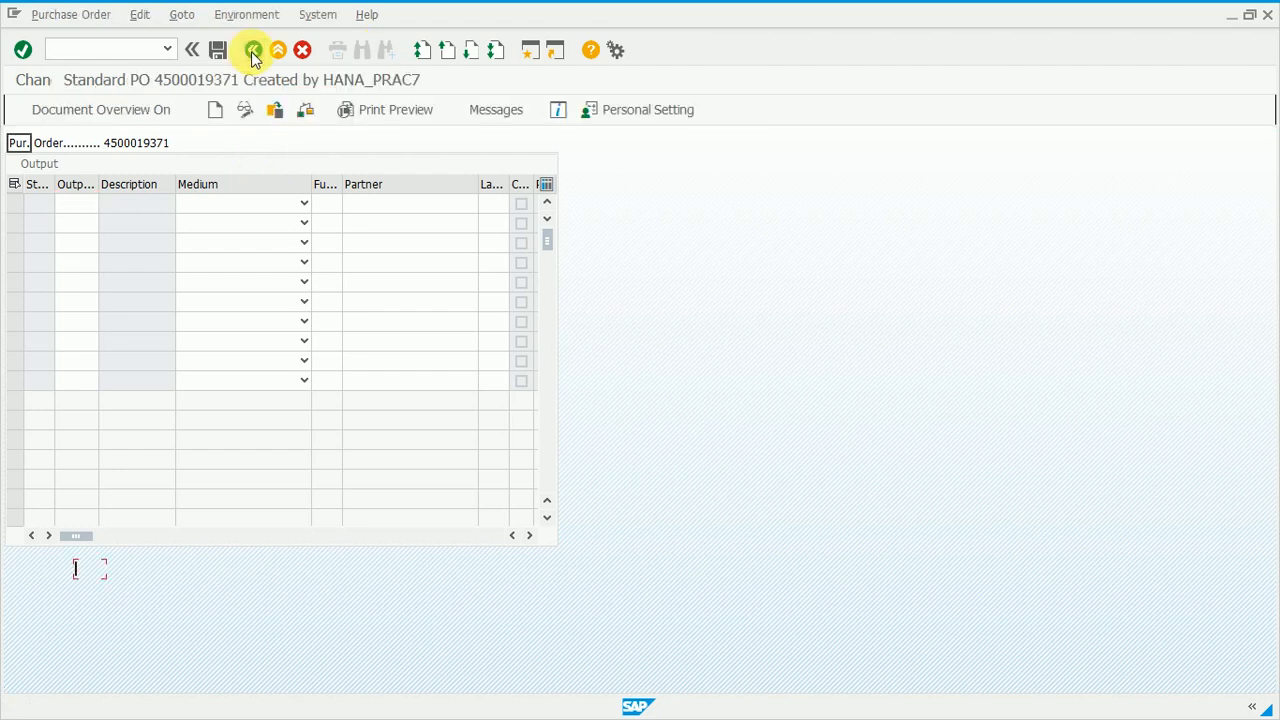